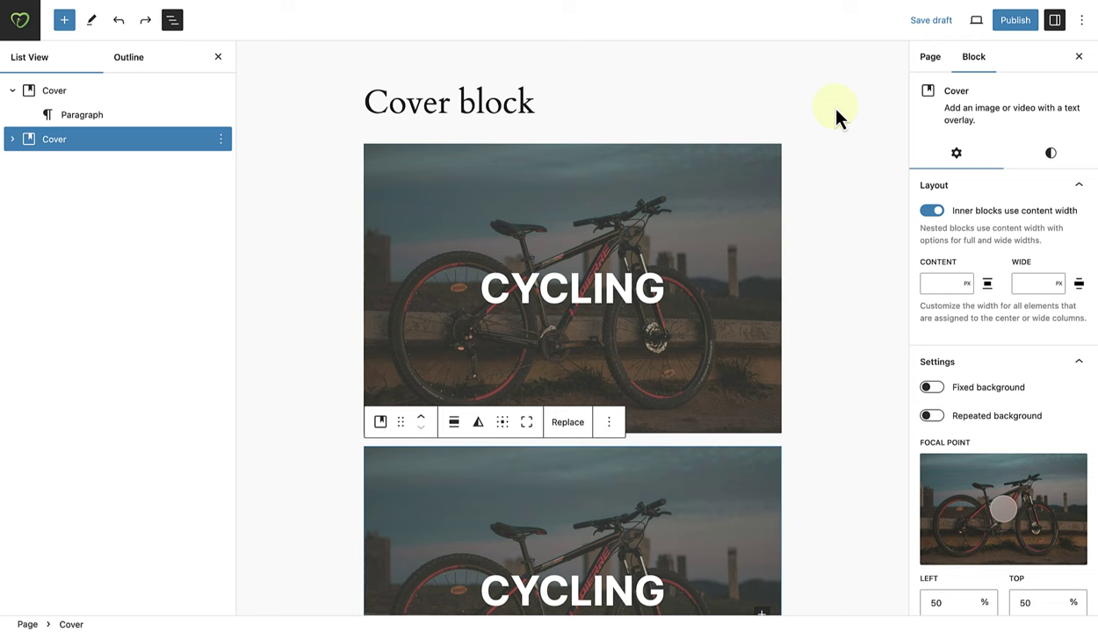
- Select the first CYCLING cover block and view its style settings
{"action": "scroll", "coordinate": [837, 152], "scroll_direction": "down", "scroll_amount": 2}
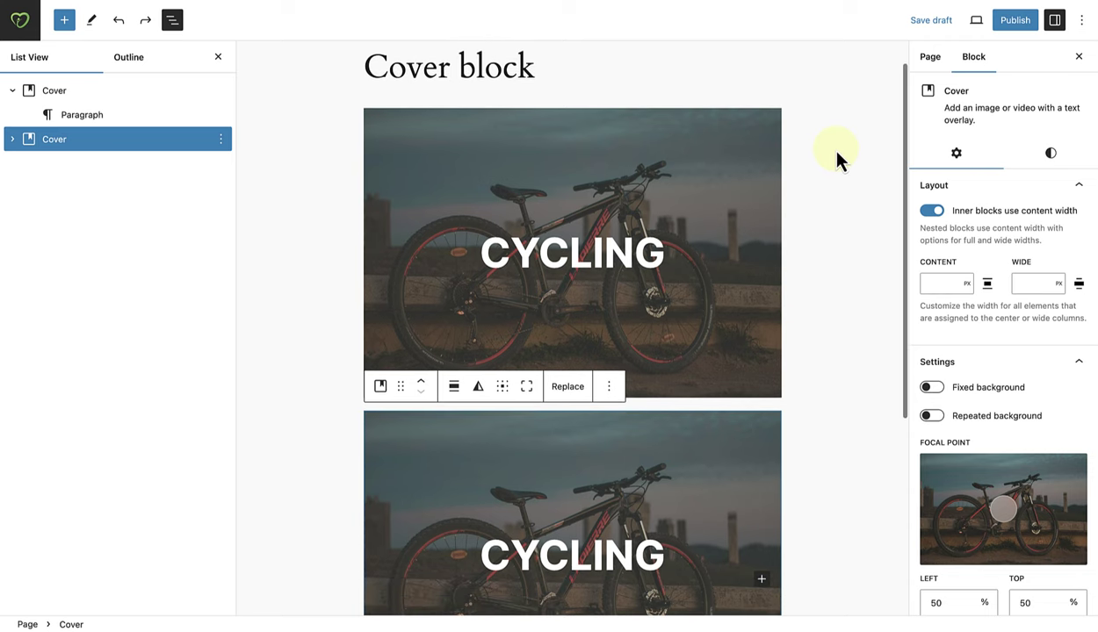
{"action": "left_click", "coordinate": [617, 162]}
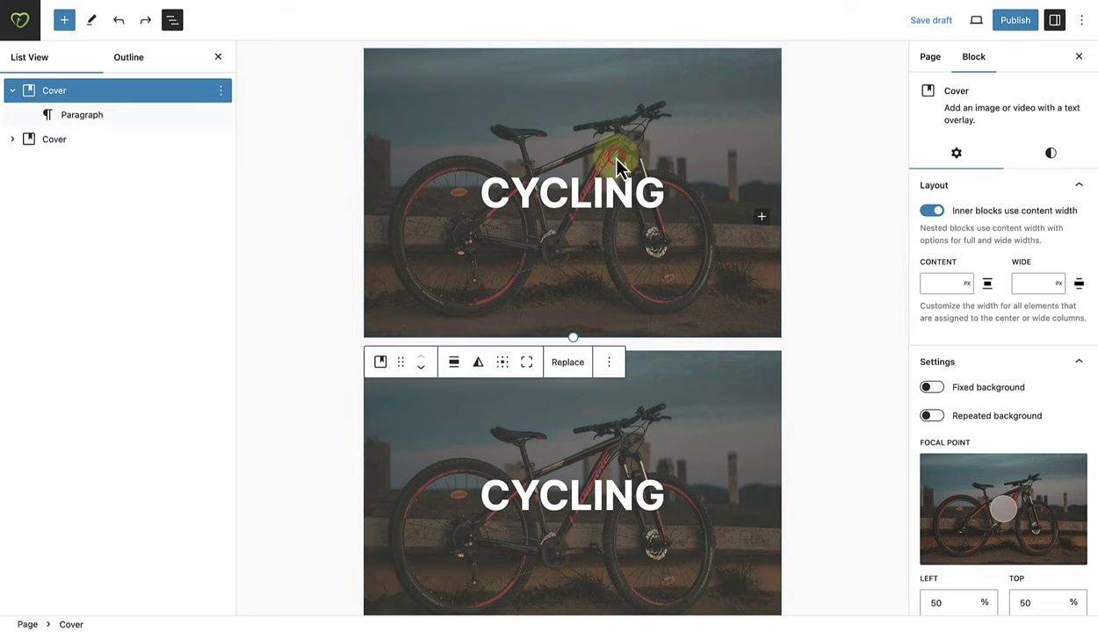
{"action": "left_click", "coordinate": [1053, 158]}
{"action": "scroll", "coordinate": [1037, 255], "scroll_direction": "down", "scroll_amount": 5}
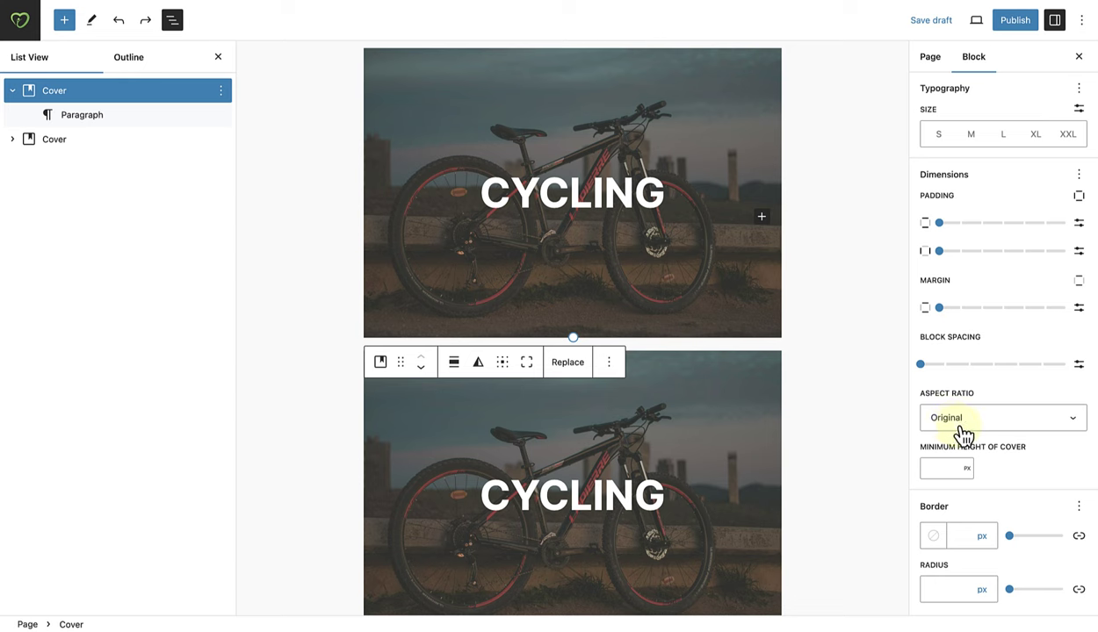
- Give the second CYCLING cover a Standard 4:3 aspect ratio and save the draft
{"action": "left_click", "coordinate": [408, 430]}
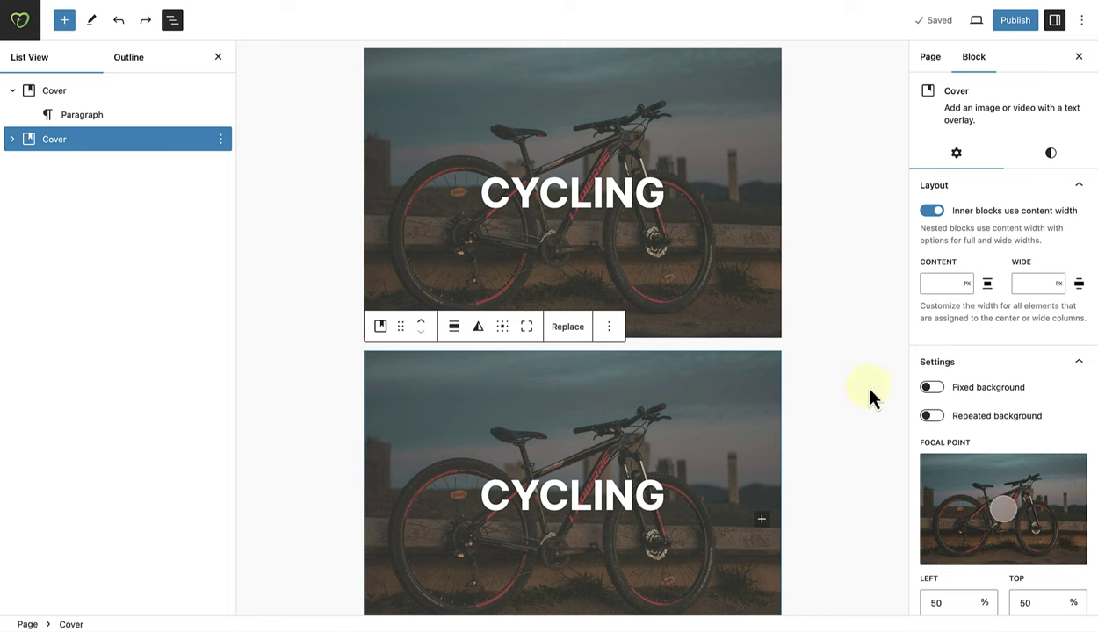
{"action": "left_click", "coordinate": [1051, 157]}
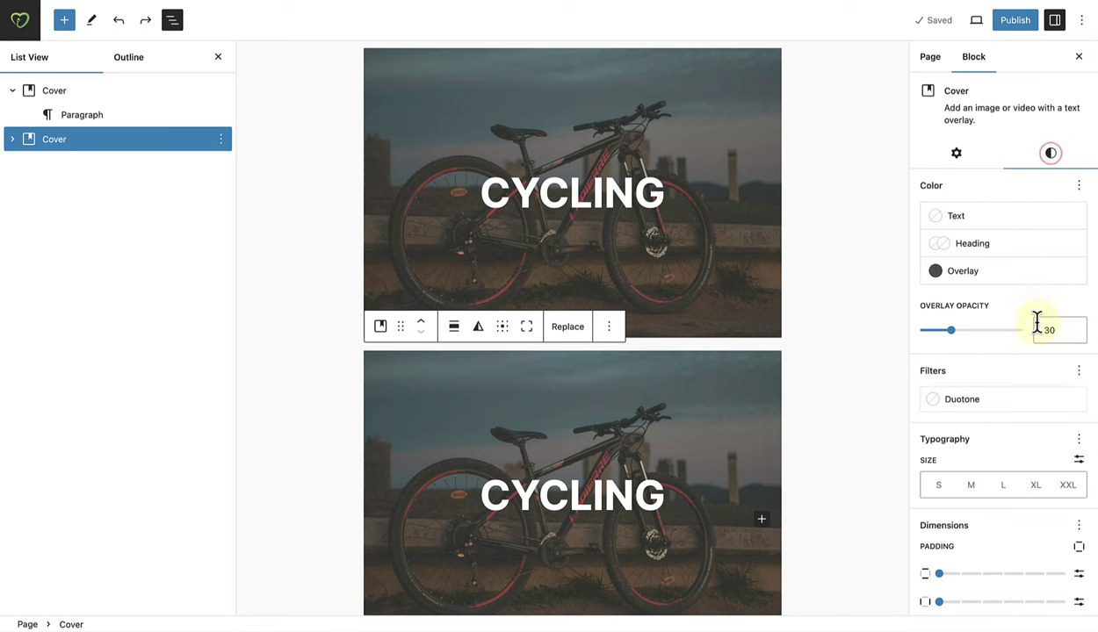
{"action": "scroll", "coordinate": [1033, 338], "scroll_direction": "down", "scroll_amount": 3}
{"action": "scroll", "coordinate": [1031, 345], "scroll_direction": "down", "scroll_amount": 2}
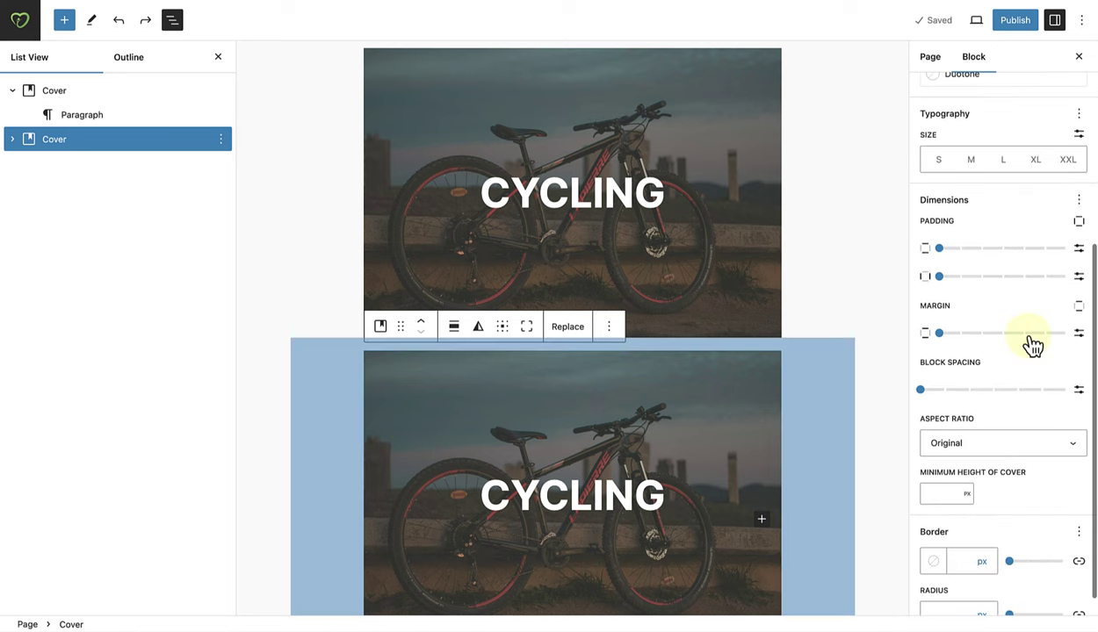
{"action": "left_click", "coordinate": [973, 450]}
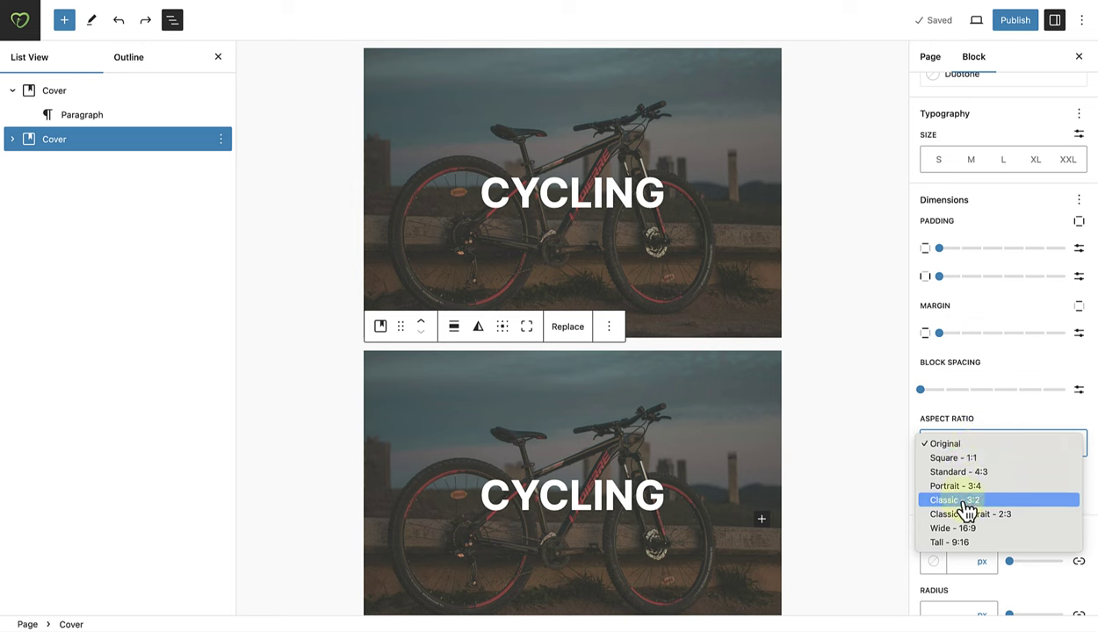
{"action": "left_click", "coordinate": [966, 501]}
{"action": "left_click", "coordinate": [964, 455]}
{"action": "left_click", "coordinate": [953, 417]}
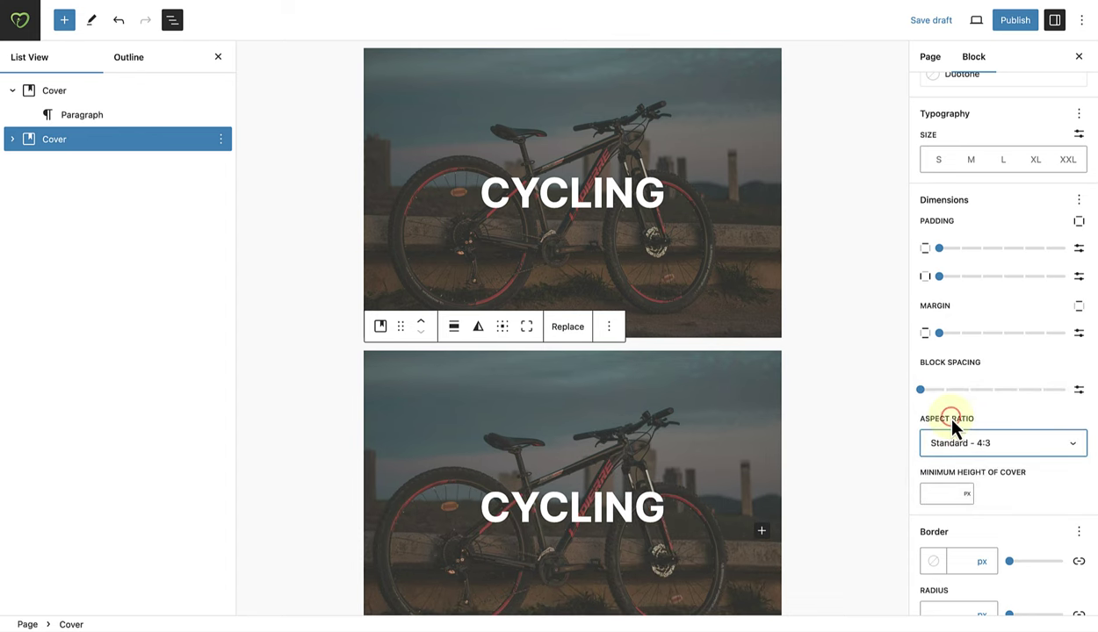
{"action": "scroll", "coordinate": [826, 426], "scroll_direction": "down", "scroll_amount": 1}
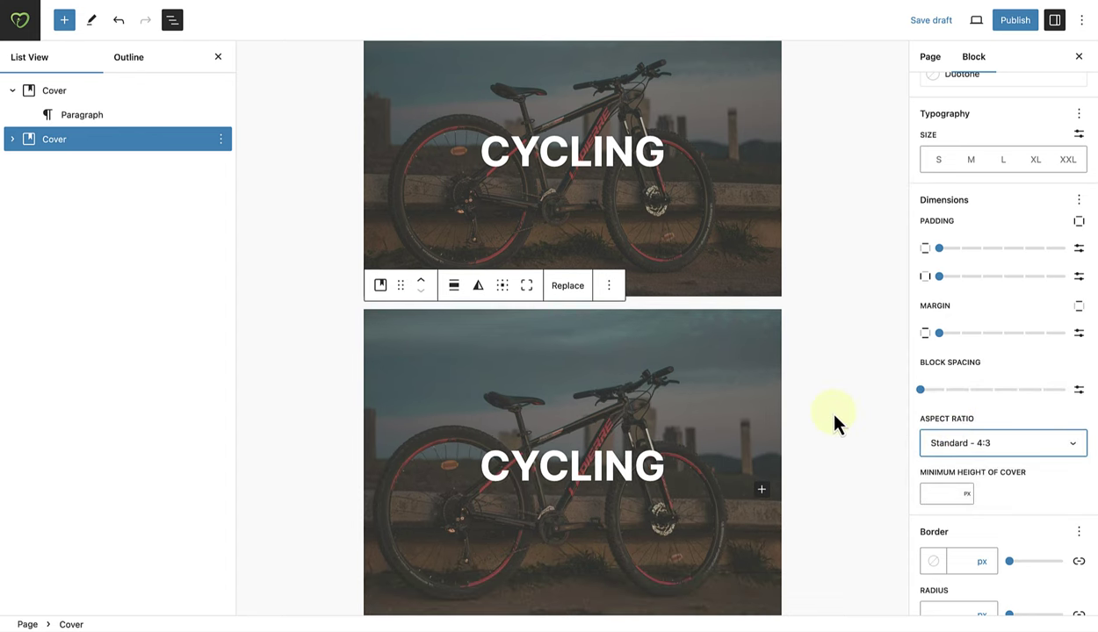
{"action": "left_click", "coordinate": [933, 25]}
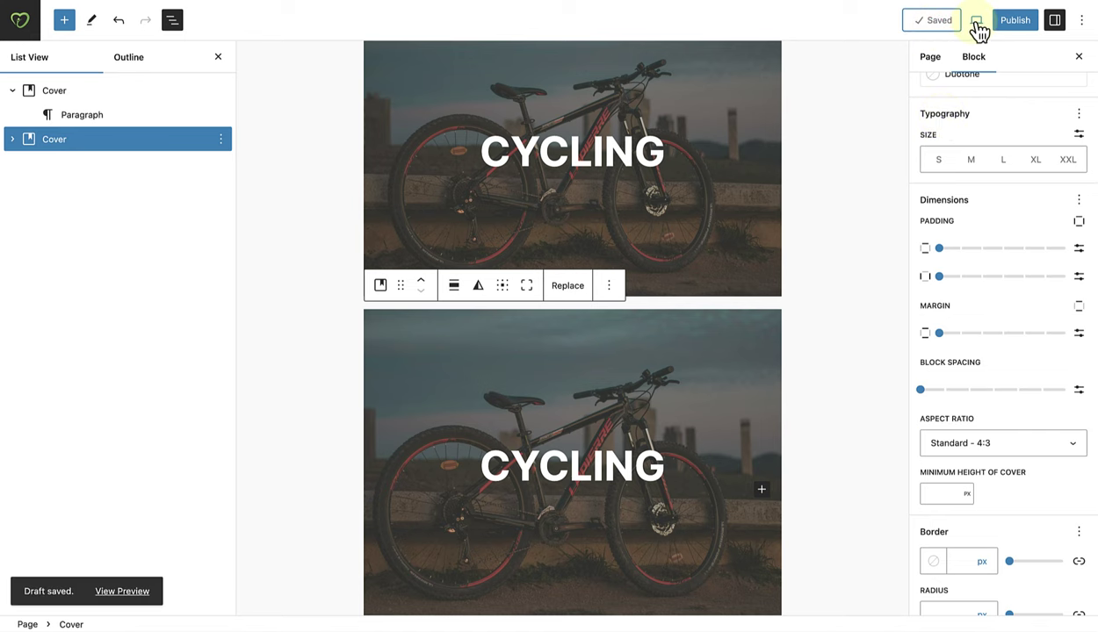
- Preview the page at mobile size, then select the lower pasta cover block
{"action": "left_click", "coordinate": [975, 21]}
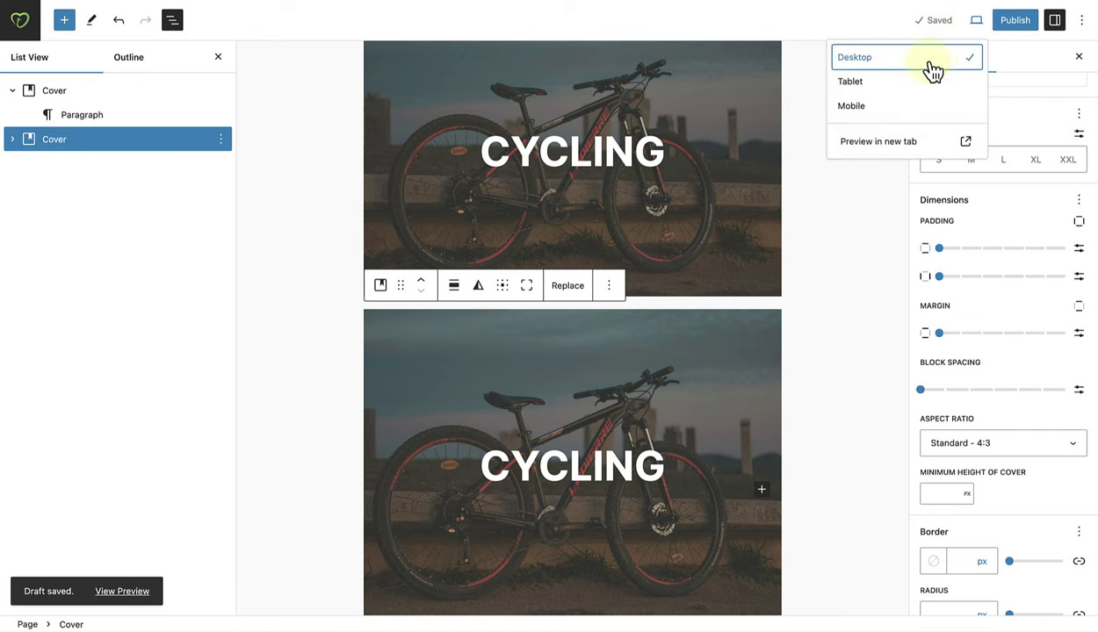
{"action": "left_click", "coordinate": [875, 109]}
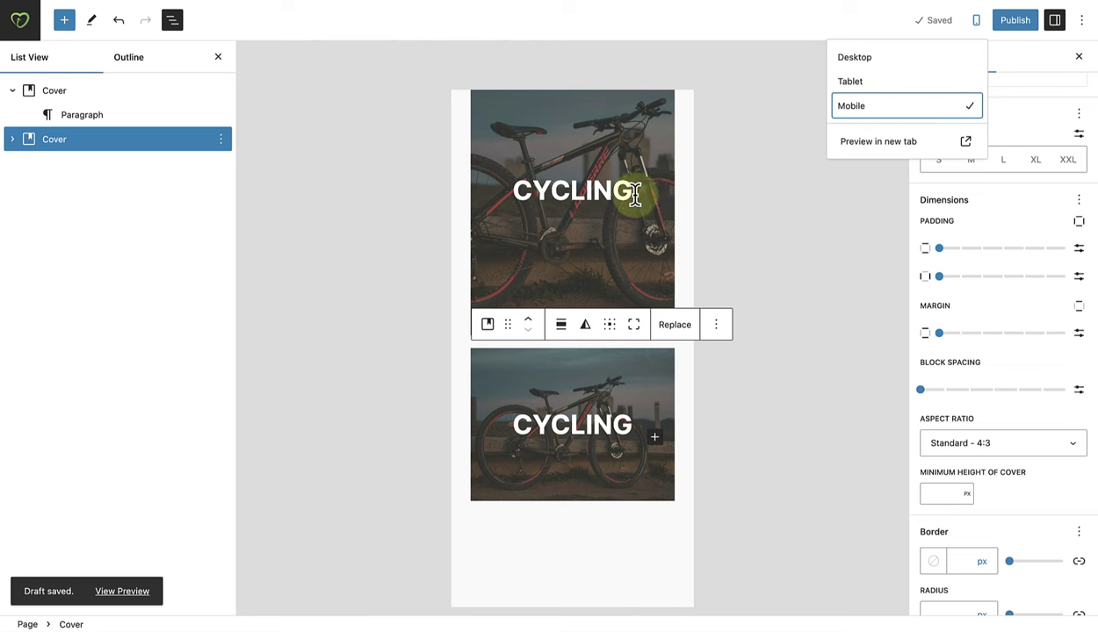
{"action": "left_click", "coordinate": [643, 404]}
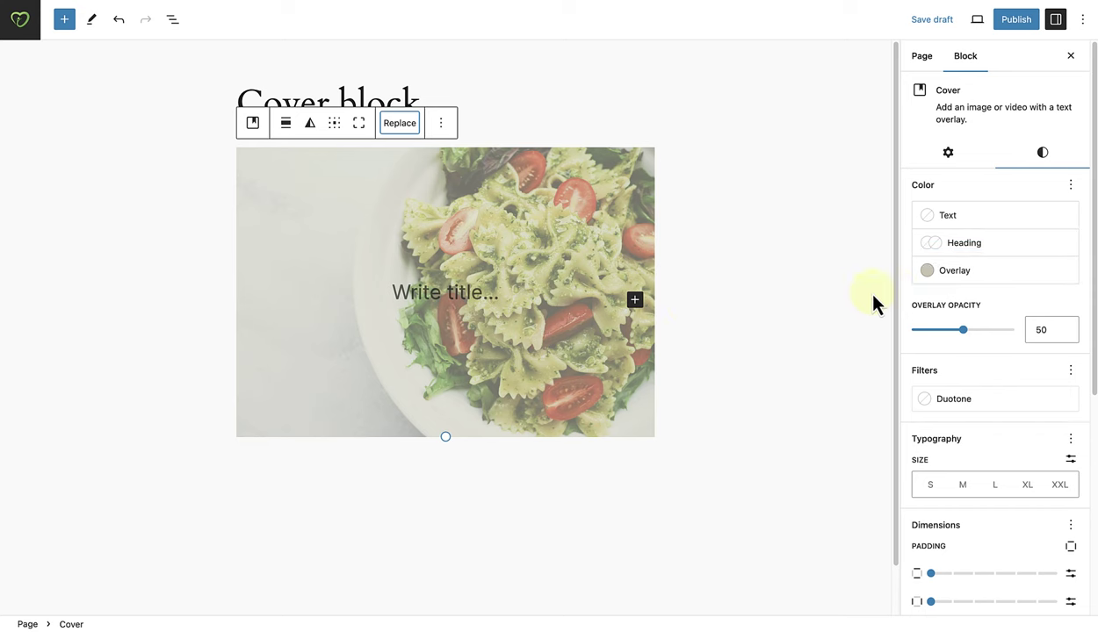
- Replace the cover background with the burger photo from the media library
{"action": "left_click", "coordinate": [963, 273]}
{"action": "left_click", "coordinate": [964, 273]}
{"action": "left_click", "coordinate": [400, 124]}
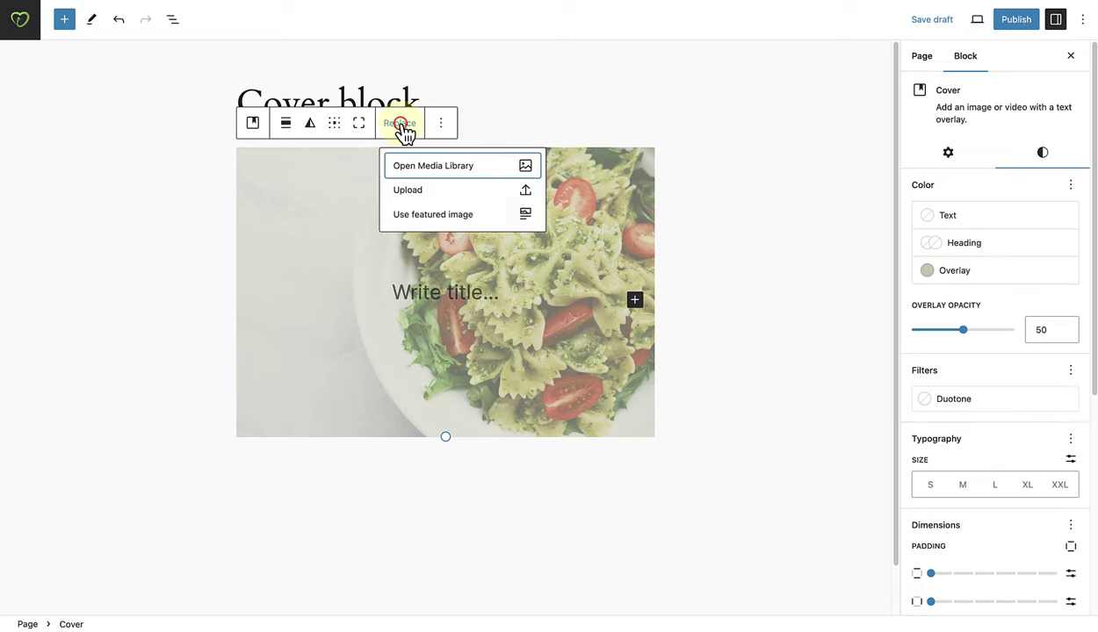
{"action": "left_click", "coordinate": [431, 168]}
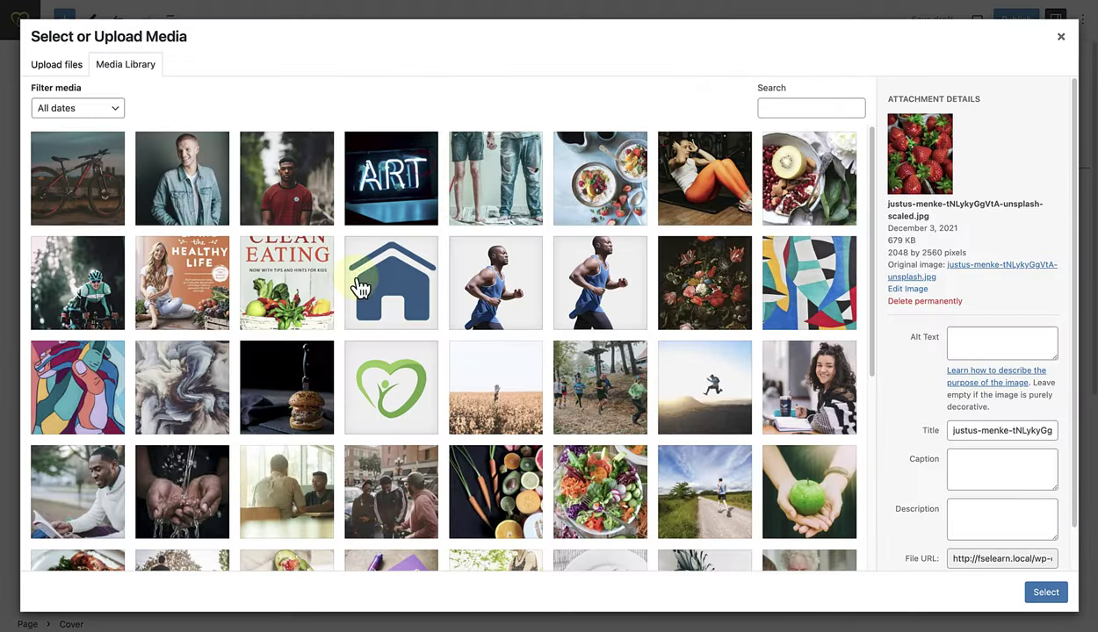
{"action": "left_click", "coordinate": [295, 360]}
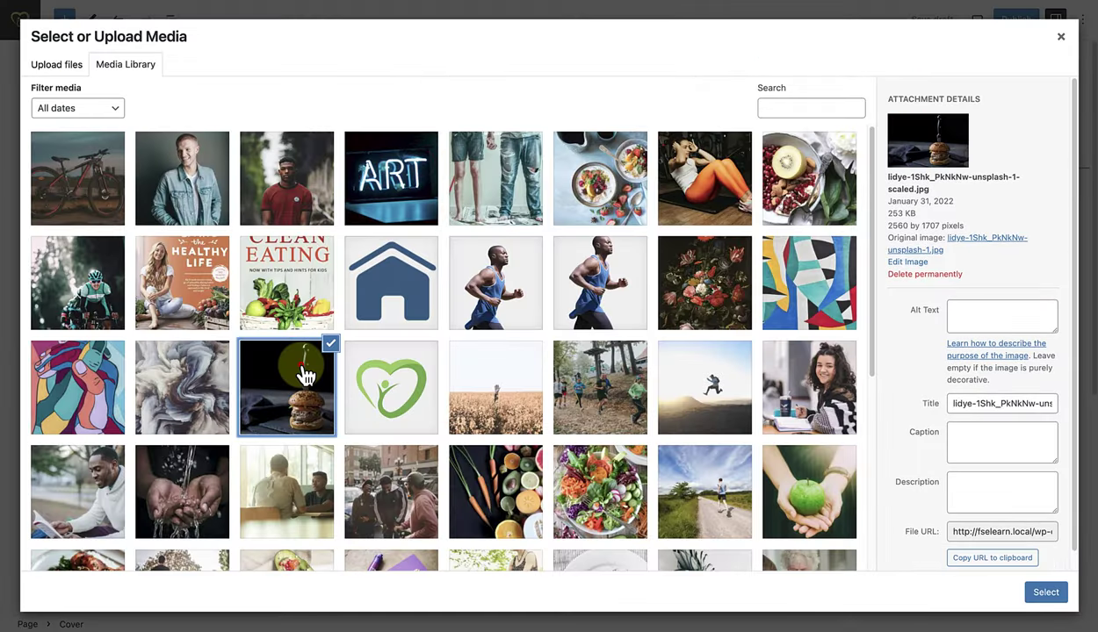
{"action": "left_click", "coordinate": [1045, 594]}
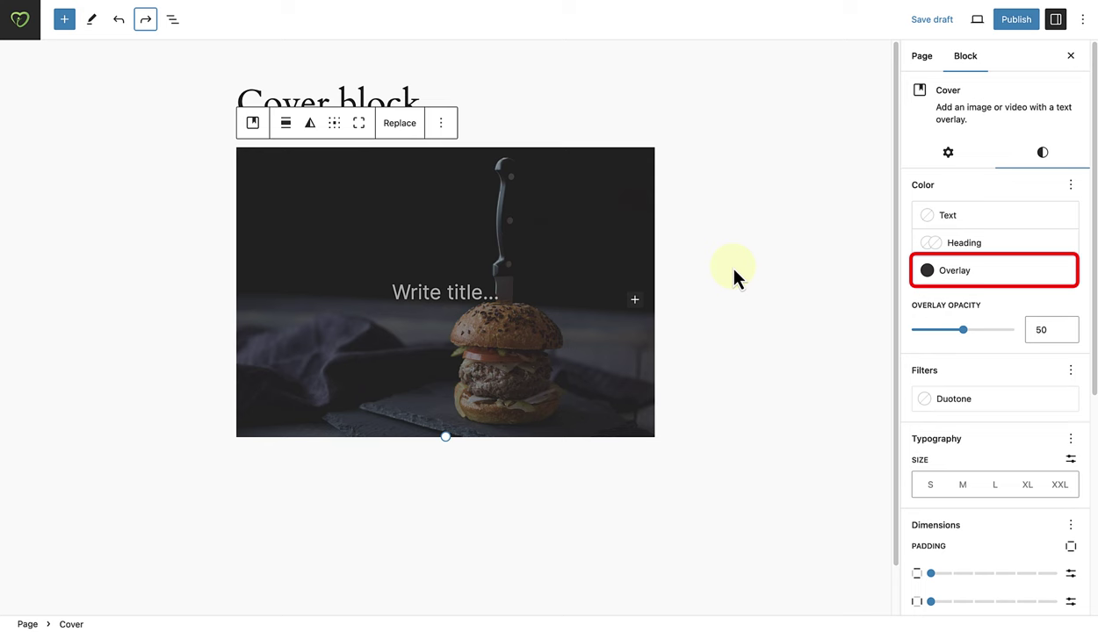
- Lower the overlay opacity to 10 and set the overlay colour to Base #F9F9F9
{"action": "left_click", "coordinate": [964, 331]}
{"action": "left_click_drag", "start_coordinate": [964, 331], "coordinate": [927, 337]}
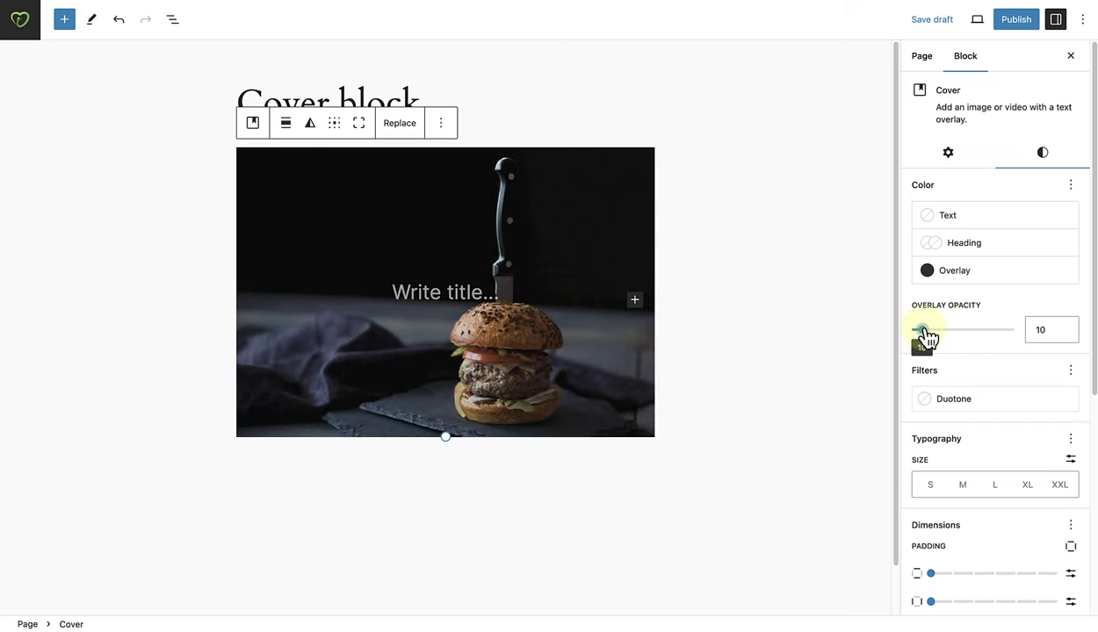
{"action": "left_click", "coordinate": [950, 274]}
{"action": "left_click", "coordinate": [733, 424]}
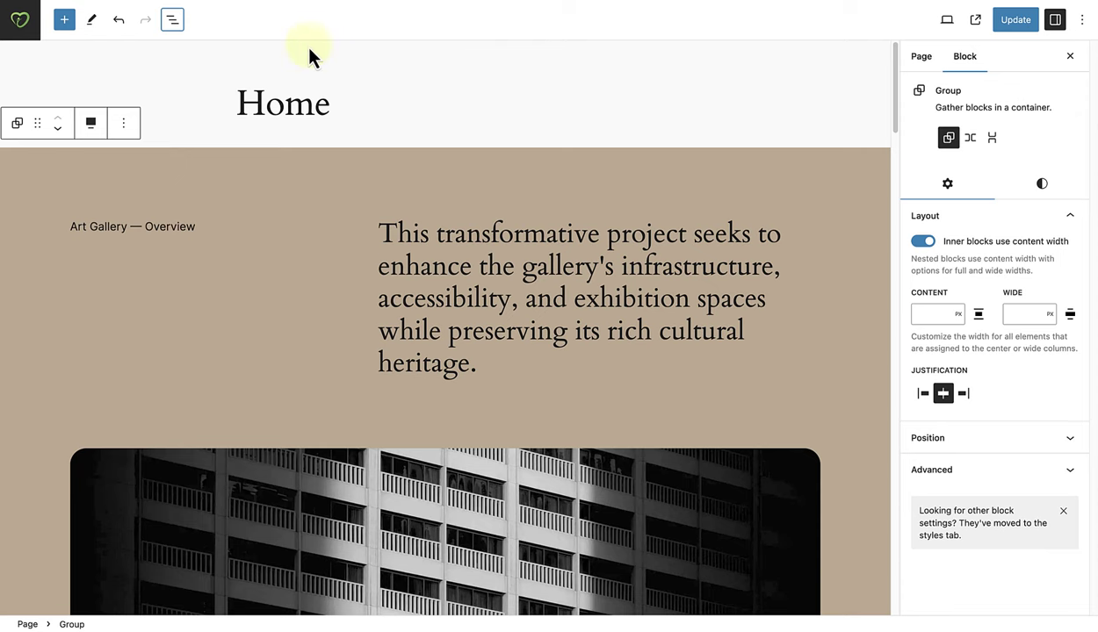
- Rename the first Group block to 'Project Description' from List View
{"action": "left_click", "coordinate": [172, 20]}
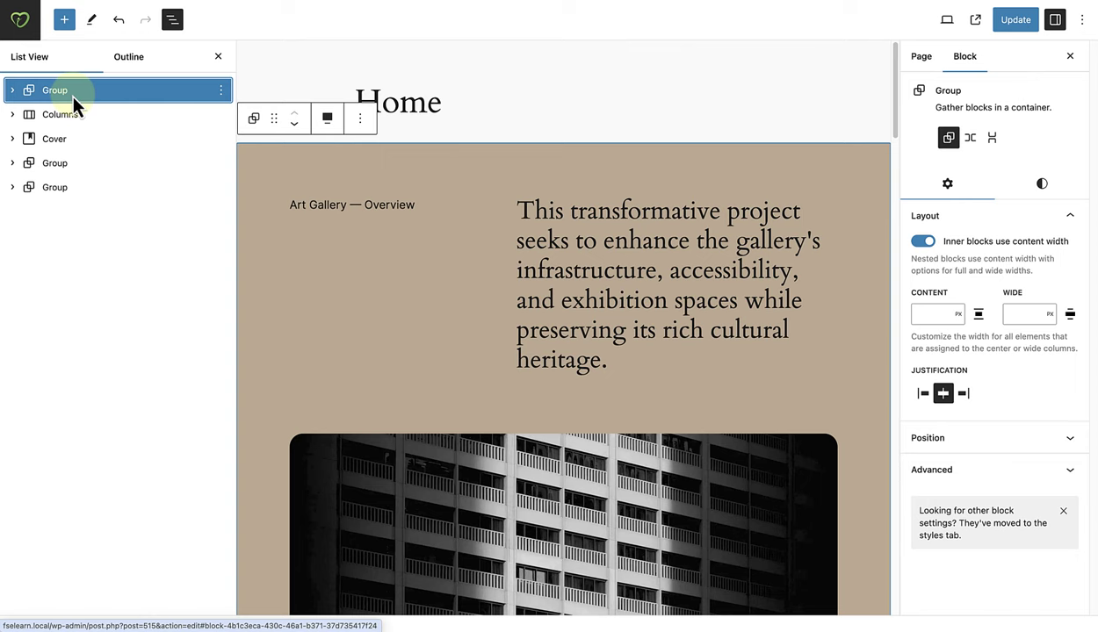
{"action": "left_click", "coordinate": [221, 90]}
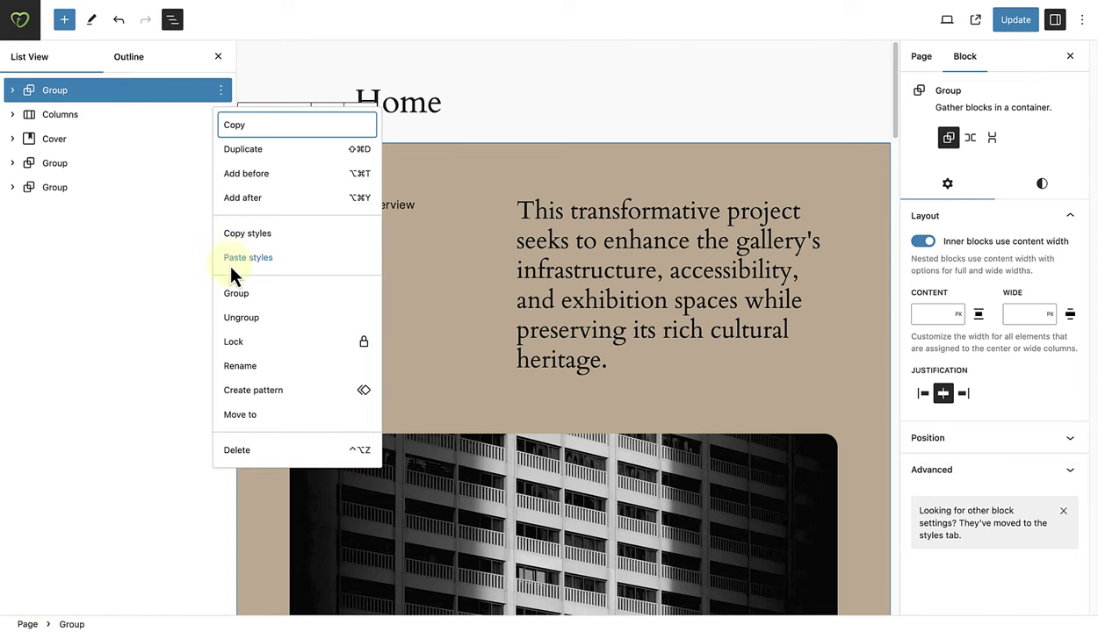
{"action": "left_click", "coordinate": [235, 365]}
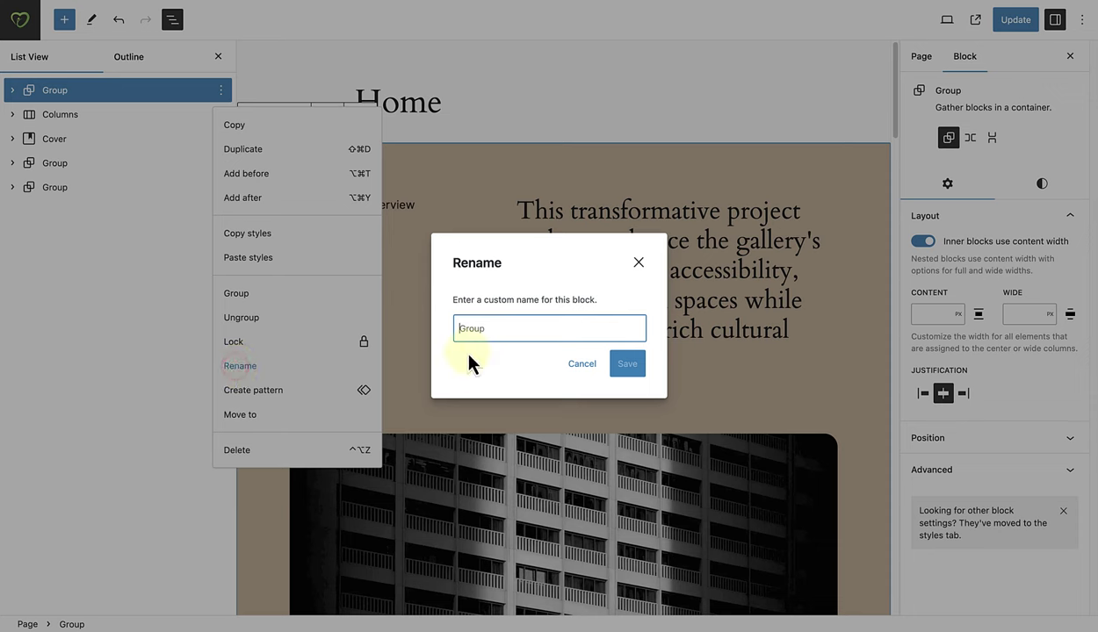
{"action": "type", "text": "Project Description"}
{"action": "left_click", "coordinate": [624, 364]}
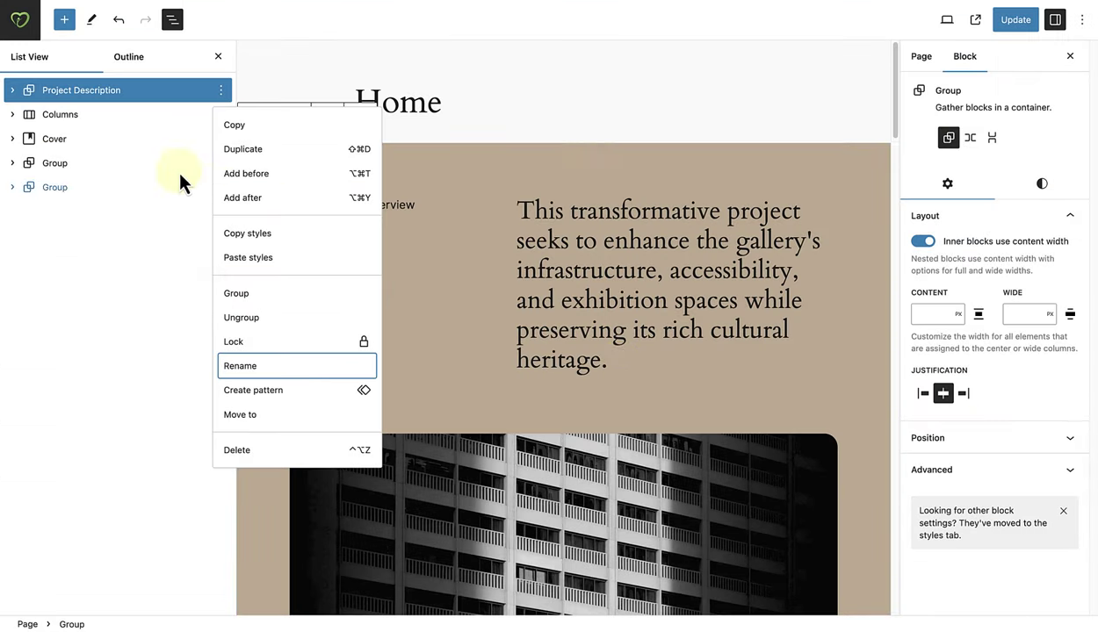
{"action": "left_click", "coordinate": [80, 116]}
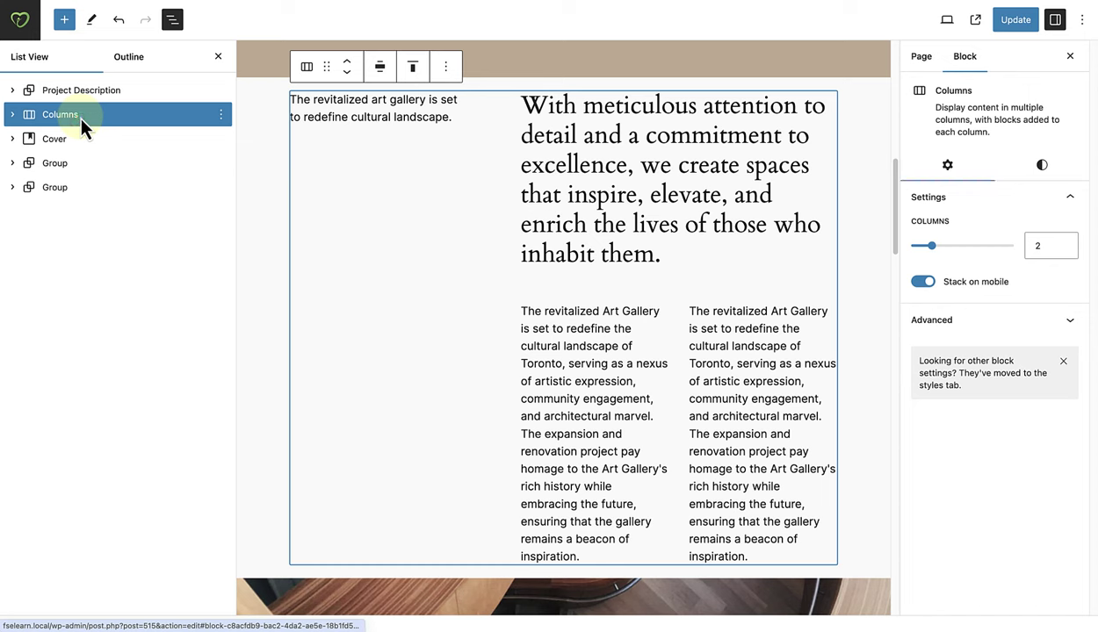
{"action": "left_click", "coordinate": [220, 115]}
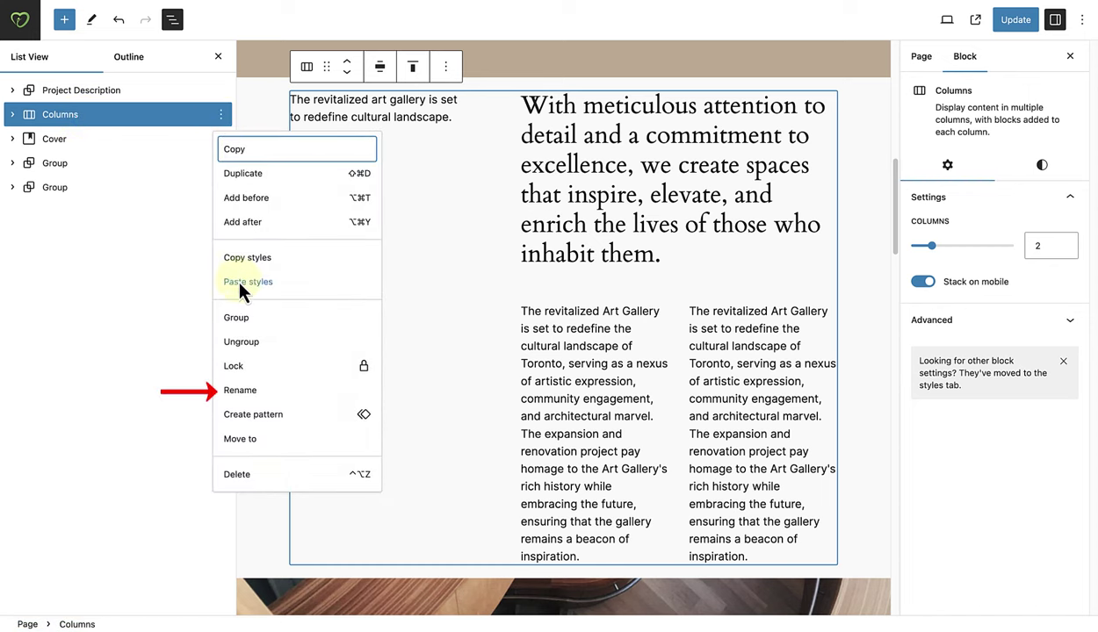
{"action": "left_click", "coordinate": [240, 390]}
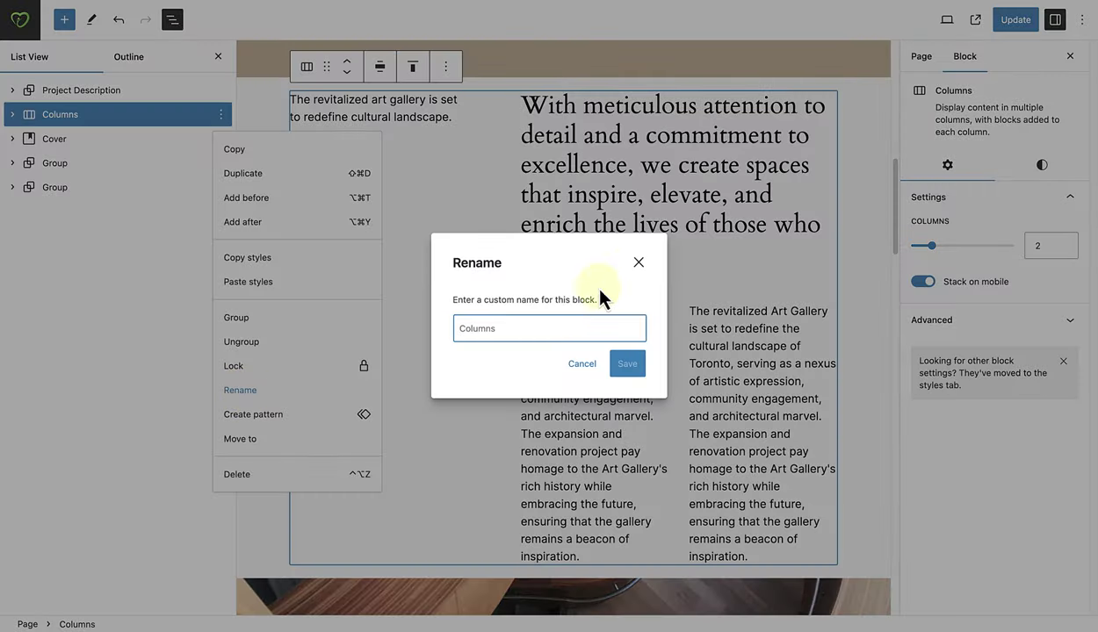
{"action": "left_click", "coordinate": [638, 262]}
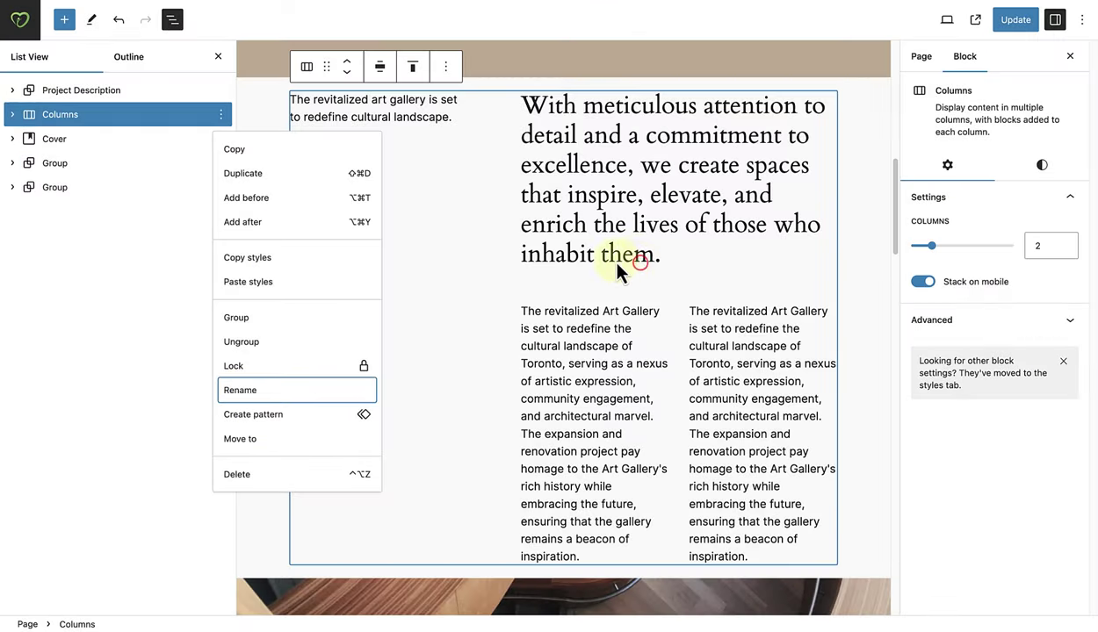
{"action": "left_click", "coordinate": [95, 148]}
{"action": "left_click", "coordinate": [95, 146]}
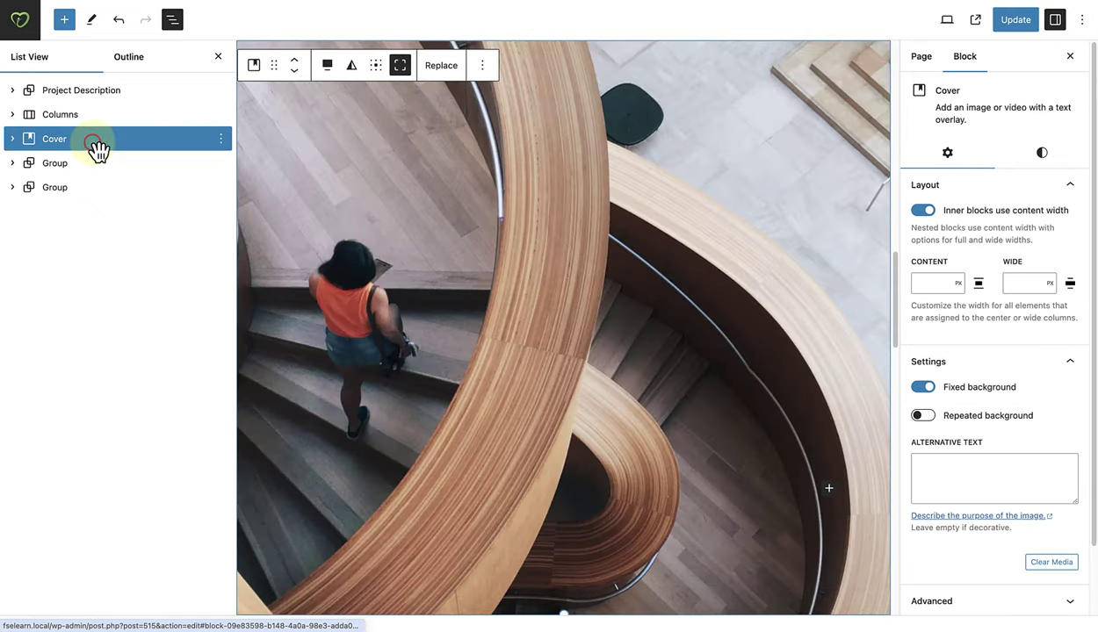
{"action": "left_click", "coordinate": [221, 141]}
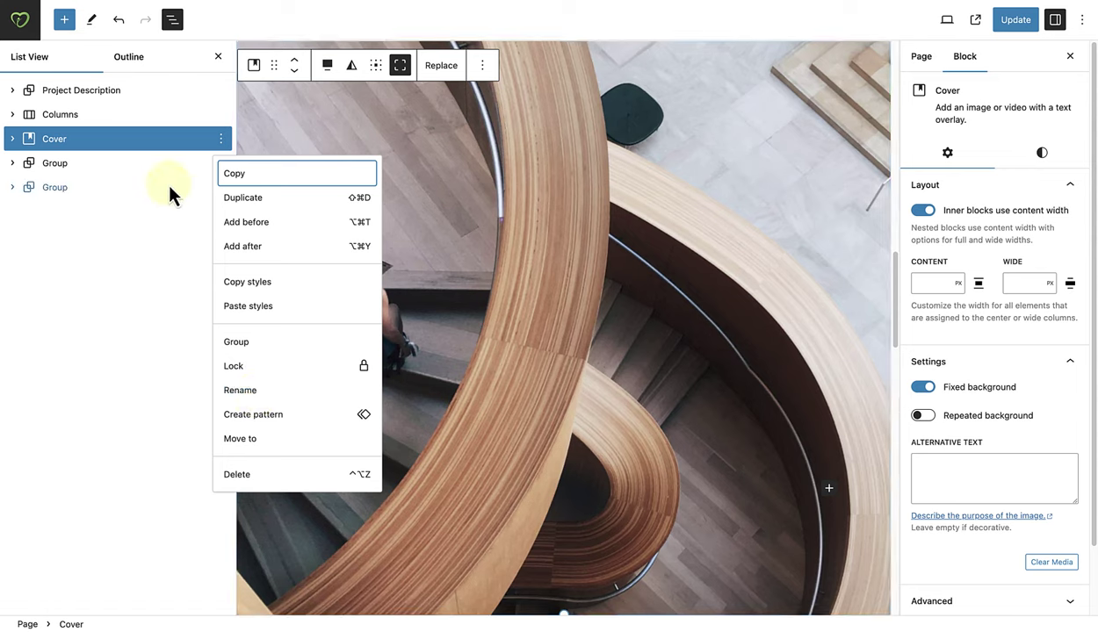
{"action": "left_click", "coordinate": [138, 143]}
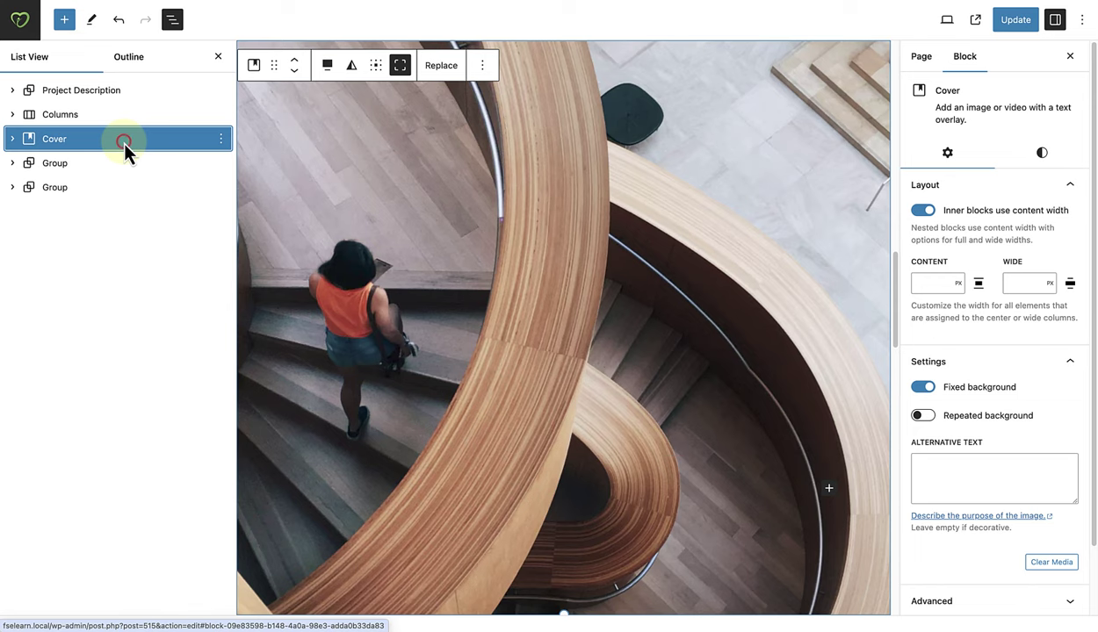
- Move the Cover block above Columns, then move Columns below the two Groups
{"action": "left_click_drag", "start_coordinate": [124, 145], "coordinate": [53, 225]}
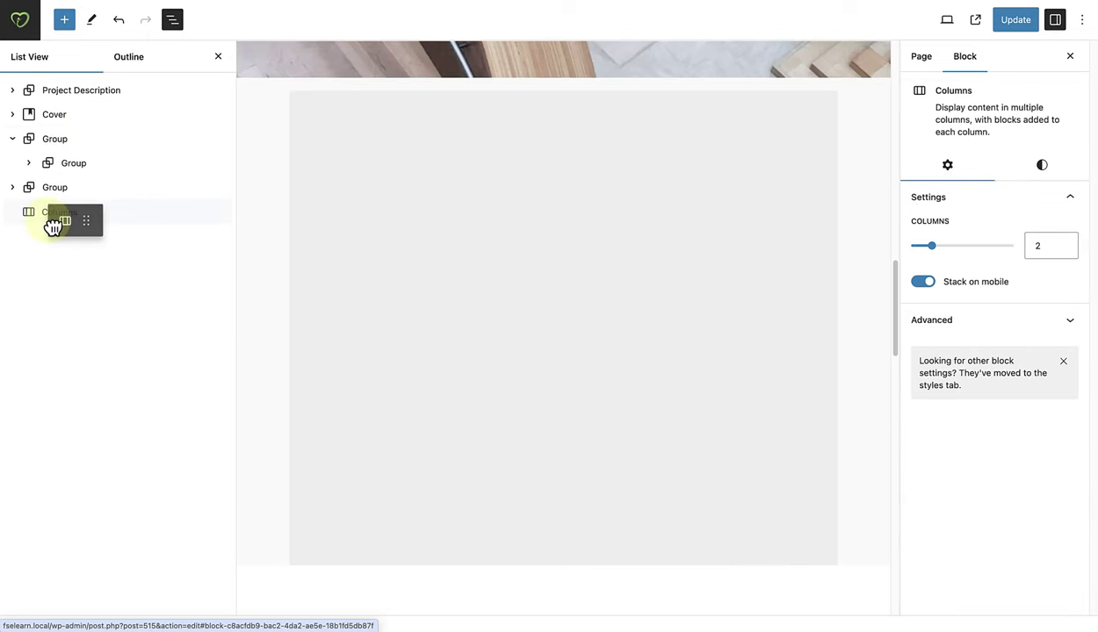
{"action": "left_click_drag", "start_coordinate": [55, 227], "coordinate": [110, 223]}
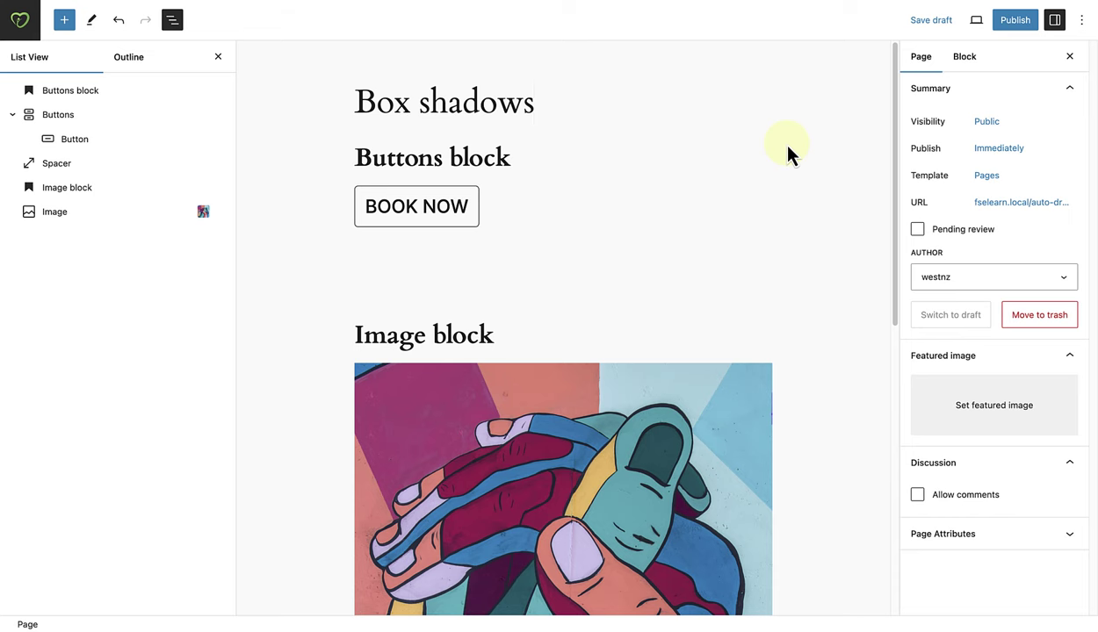
- Enable shadow settings on the BOOK NOW button and apply the Outlined shadow preset
{"action": "left_click", "coordinate": [149, 145]}
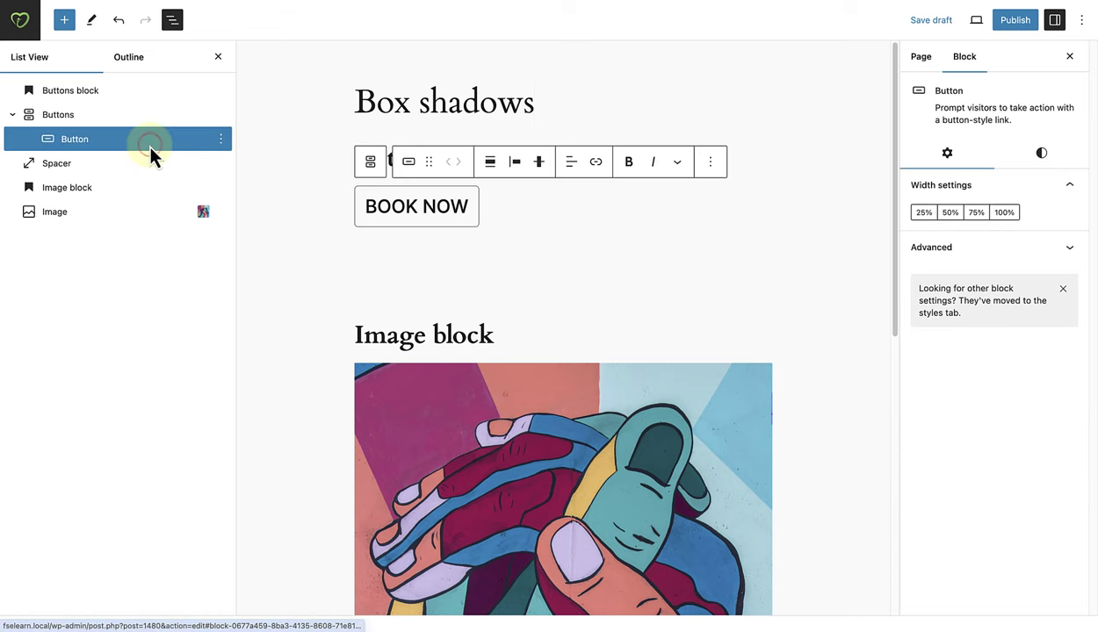
{"action": "left_click", "coordinate": [1037, 155]}
{"action": "scroll", "coordinate": [1093, 237], "scroll_direction": "down", "scroll_amount": 2}
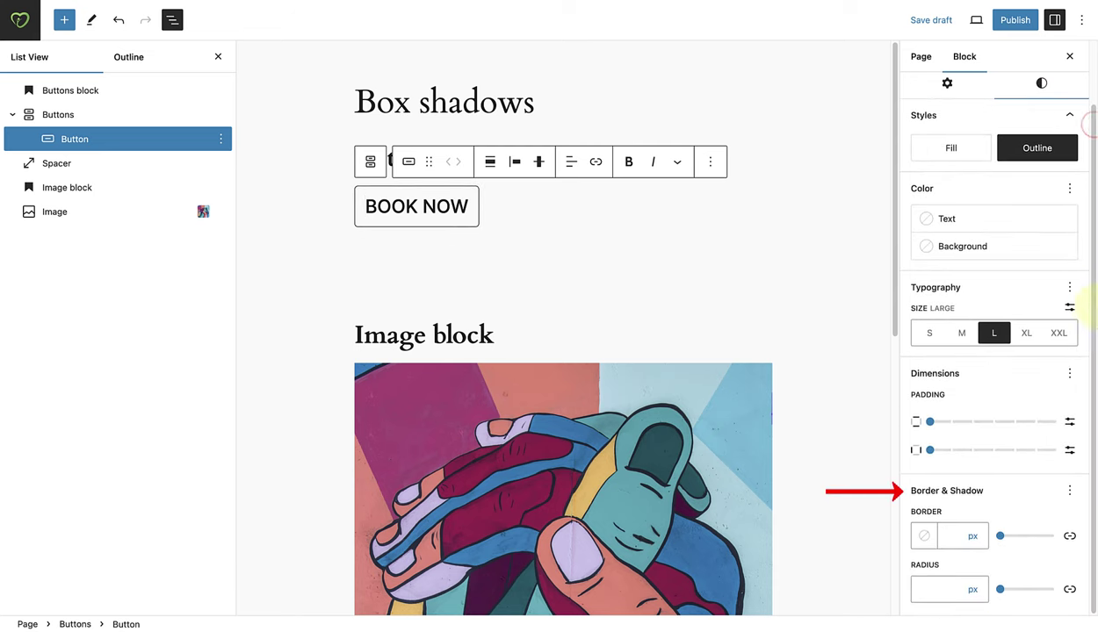
{"action": "left_click", "coordinate": [1070, 490]}
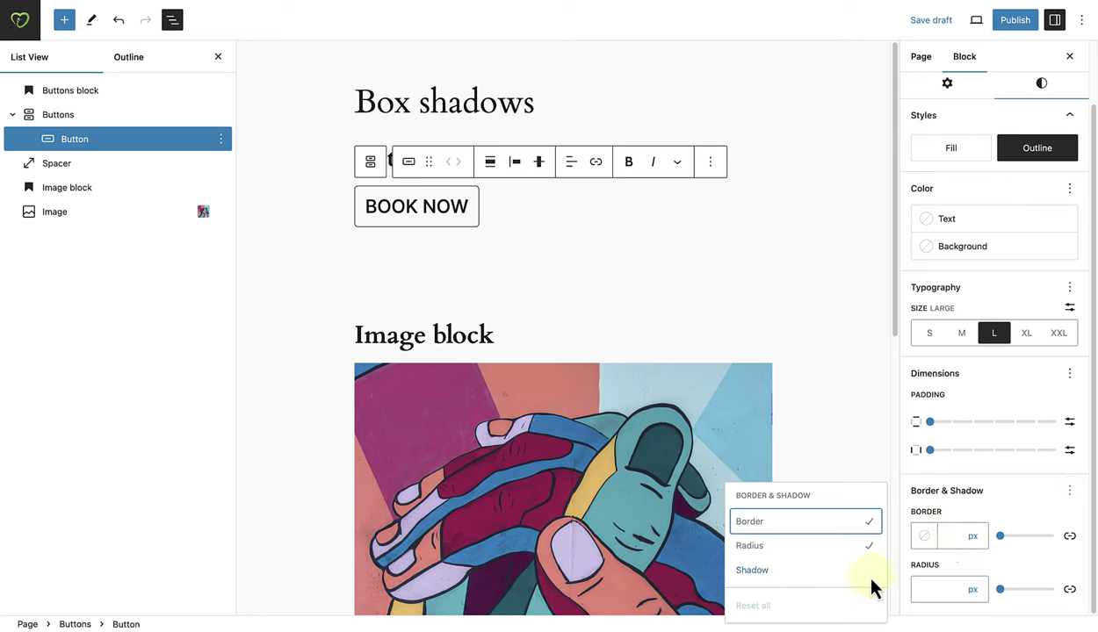
{"action": "left_click", "coordinate": [843, 571]}
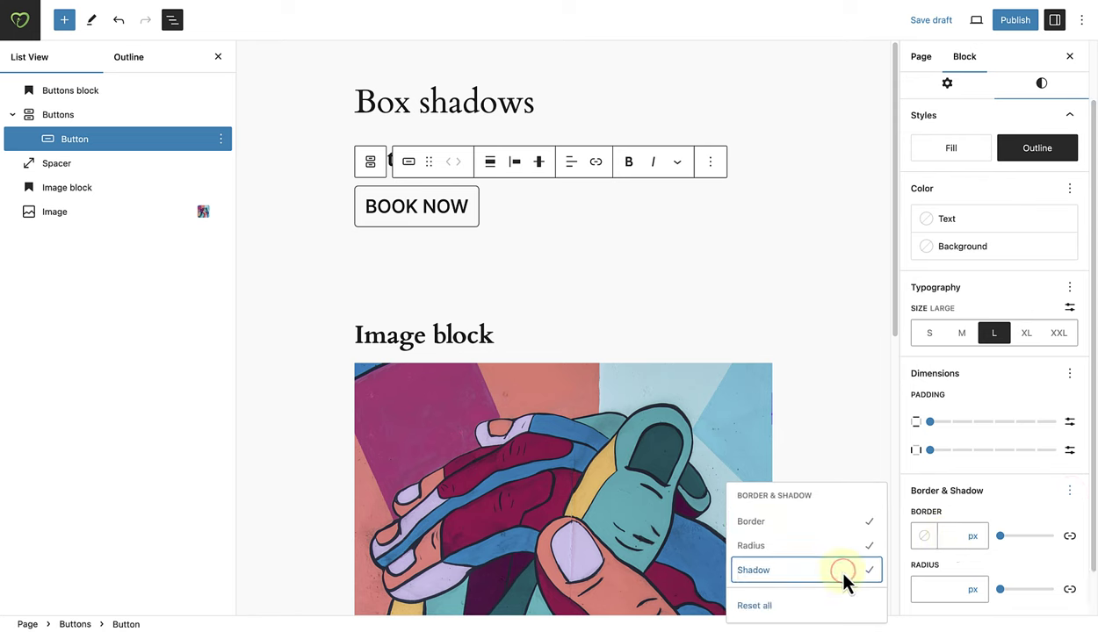
{"action": "left_click", "coordinate": [908, 498]}
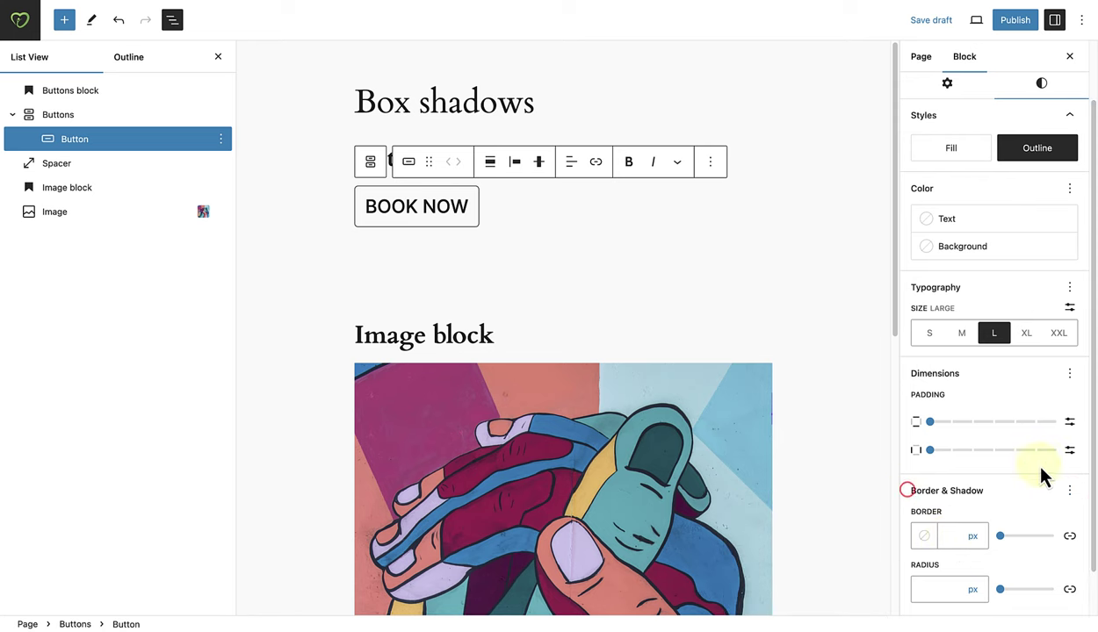
{"action": "left_click_drag", "start_coordinate": [1091, 447], "coordinate": [1093, 520]}
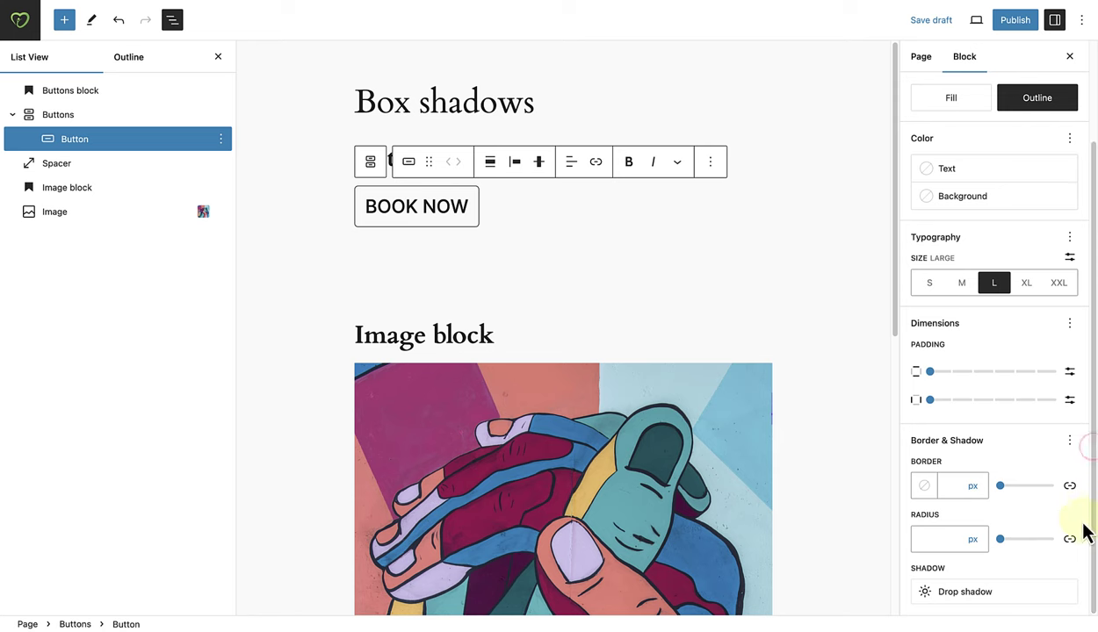
{"action": "left_click", "coordinate": [963, 591]}
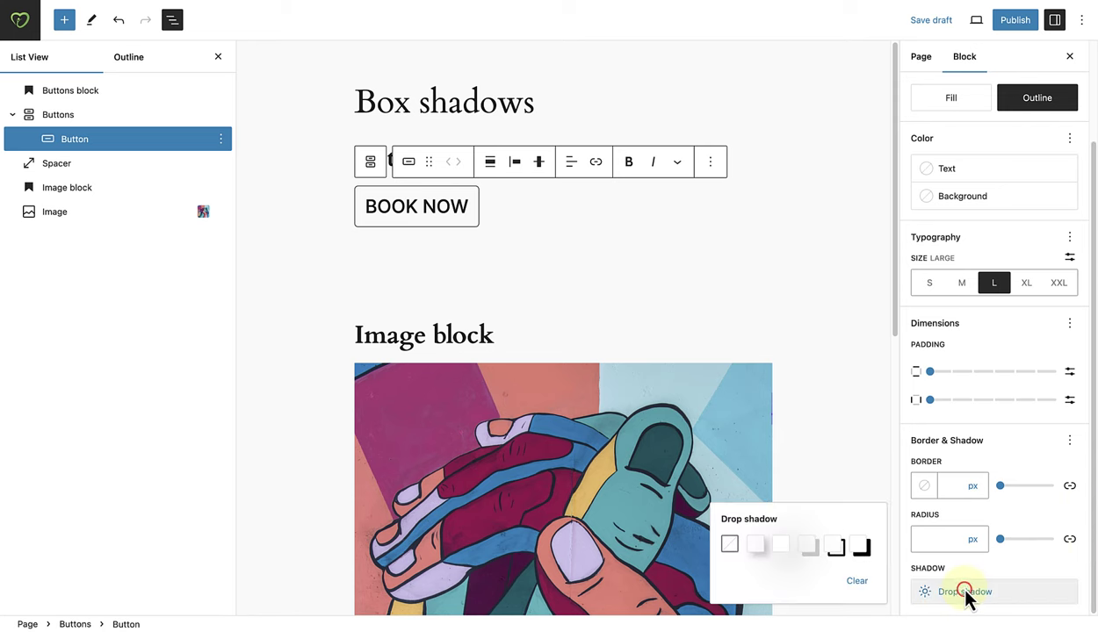
{"action": "left_click", "coordinate": [782, 548]}
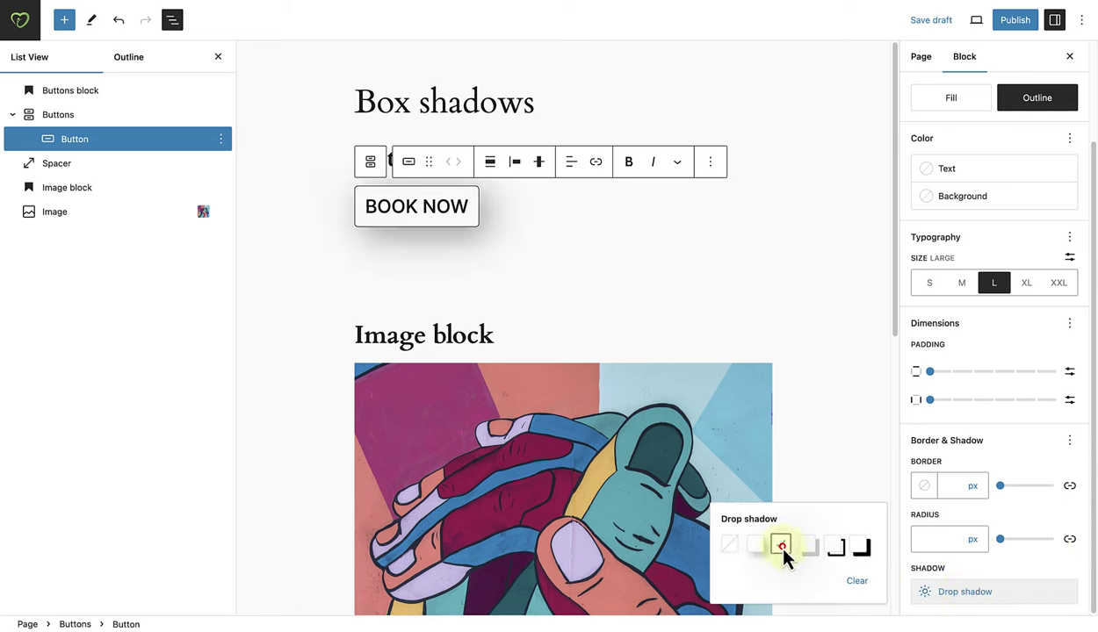
{"action": "left_click", "coordinate": [834, 549]}
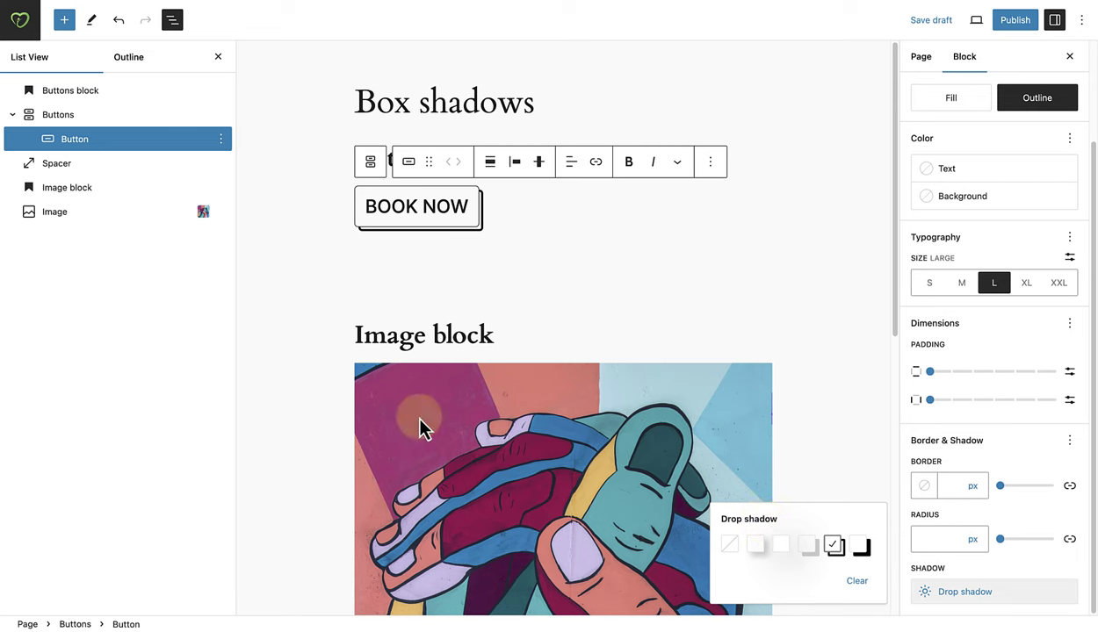
- Enable shadow settings on the image block and apply the Drop shadow preset
{"action": "left_click", "coordinate": [141, 212]}
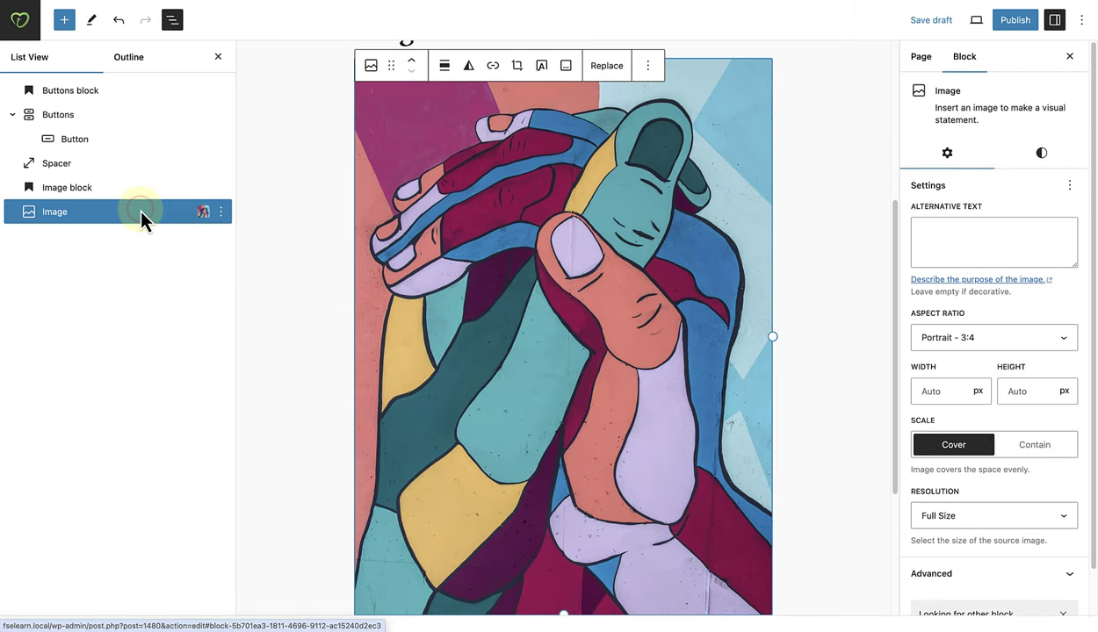
{"action": "left_click", "coordinate": [1041, 153]}
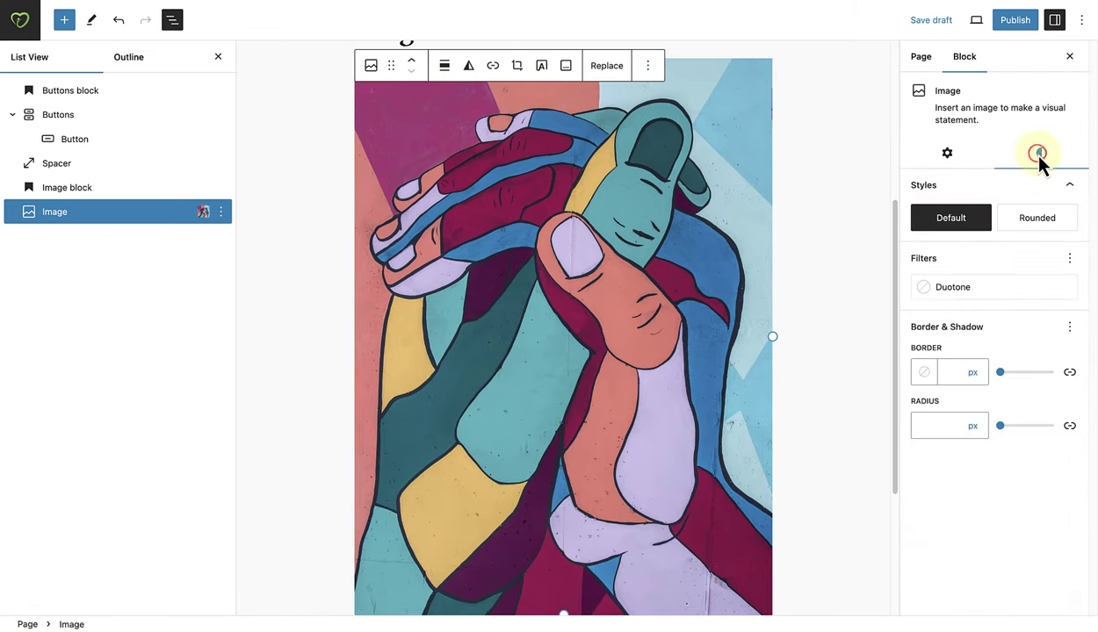
{"action": "left_click", "coordinate": [1069, 326]}
{"action": "left_click", "coordinate": [813, 406]}
{"action": "left_click", "coordinate": [966, 479]}
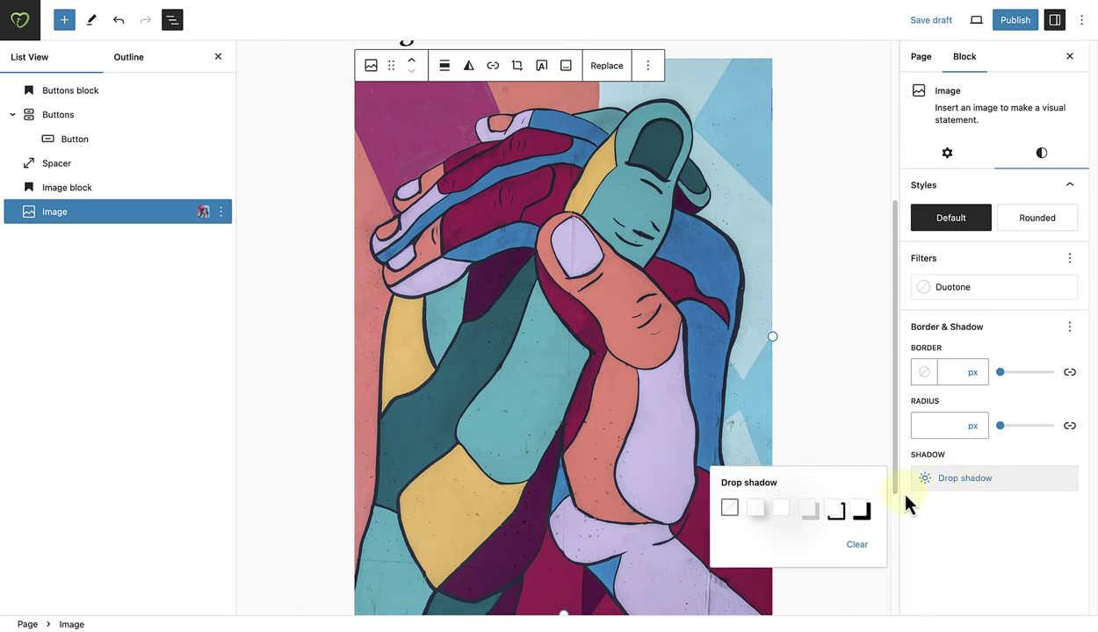
{"action": "left_click", "coordinate": [786, 512]}
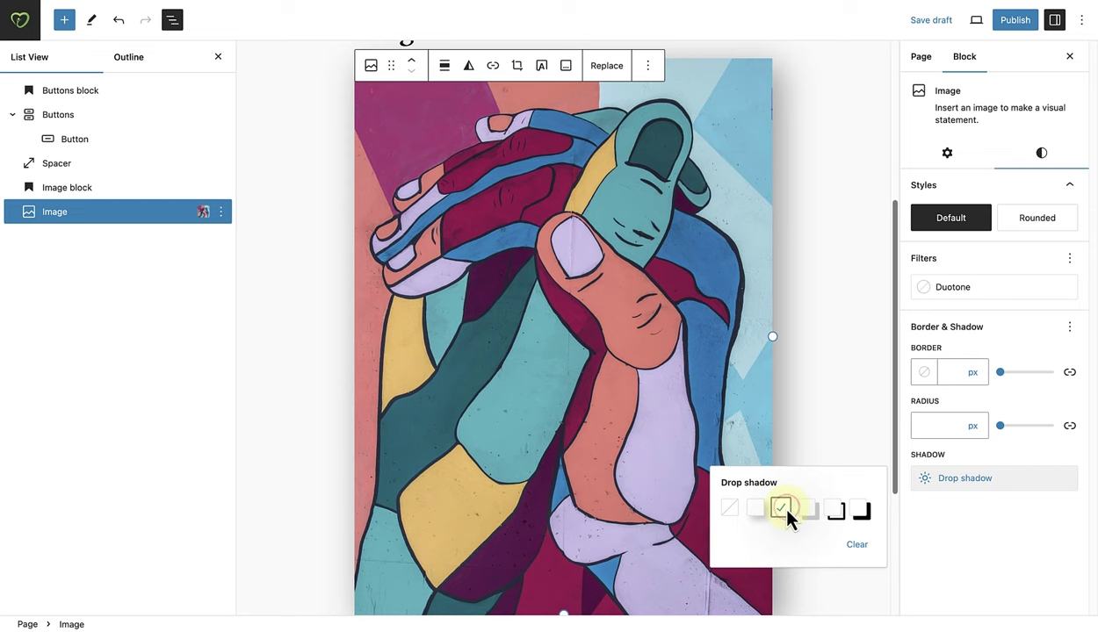
{"action": "left_click", "coordinate": [851, 376]}
{"action": "scroll", "coordinate": [851, 378], "scroll_direction": "up", "scroll_amount": 5}
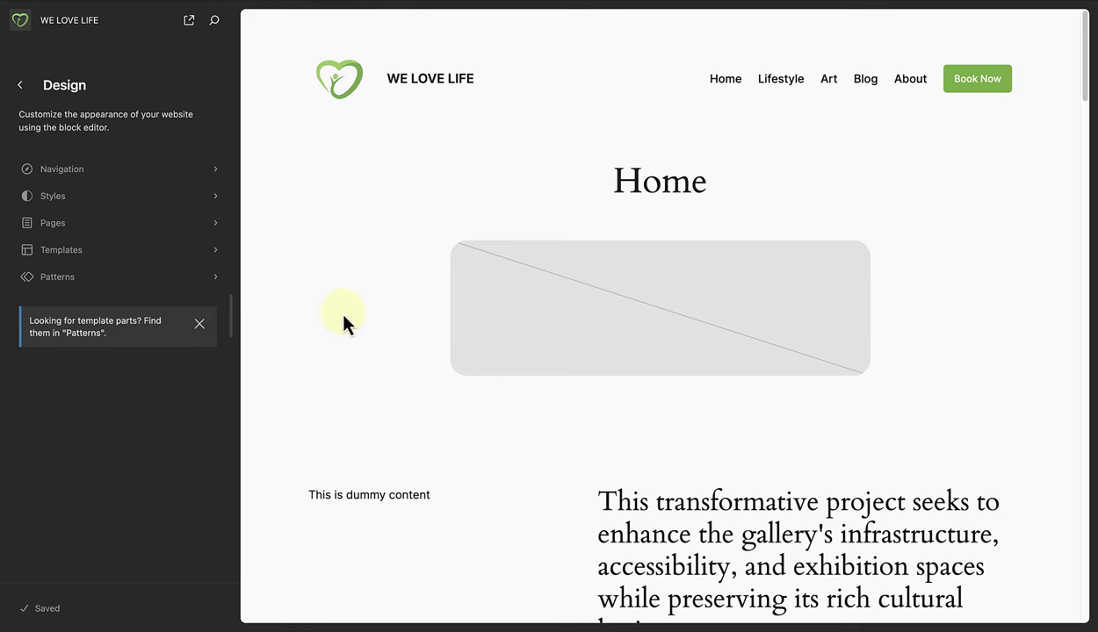
- Browse all patterns, check the Sync Status filter, then show the Call to Action category
{"action": "left_click", "coordinate": [74, 277]}
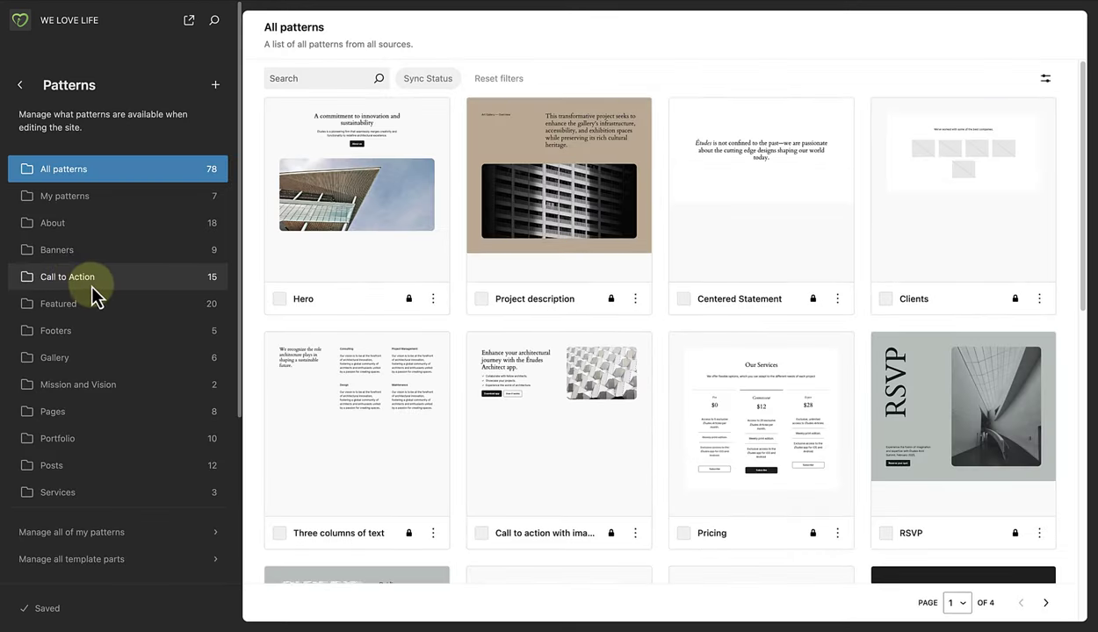
{"action": "scroll", "coordinate": [615, 251], "scroll_direction": "down", "scroll_amount": 5}
{"action": "scroll", "coordinate": [619, 249], "scroll_direction": "down", "scroll_amount": 3}
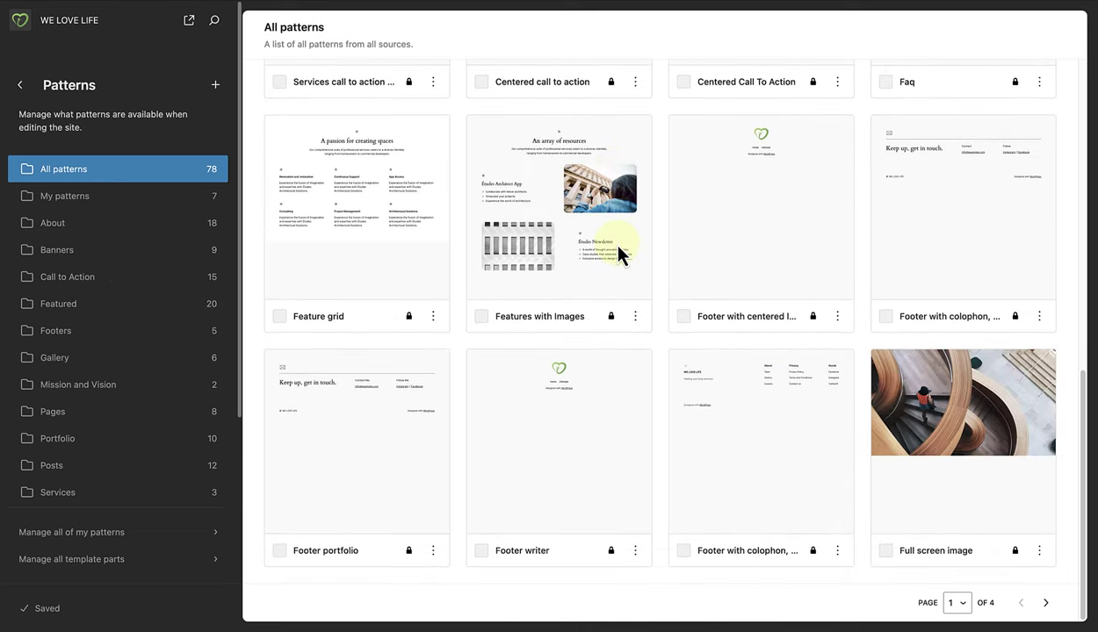
{"action": "scroll", "coordinate": [618, 249], "scroll_direction": "up", "scroll_amount": 1}
{"action": "scroll", "coordinate": [619, 254], "scroll_direction": "up", "scroll_amount": 7}
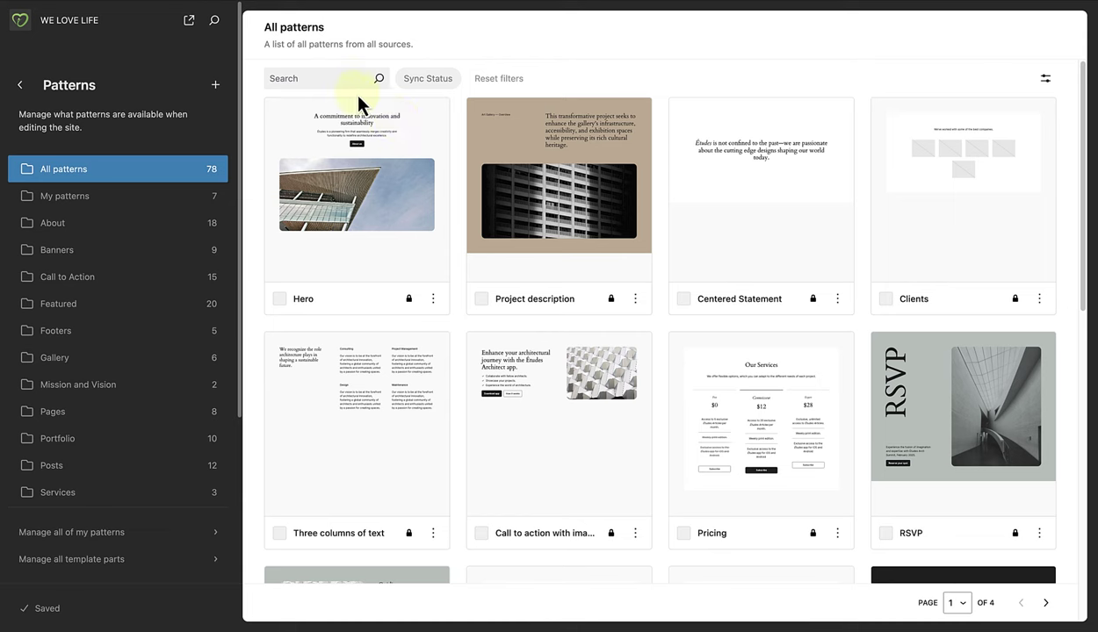
{"action": "left_click", "coordinate": [430, 81]}
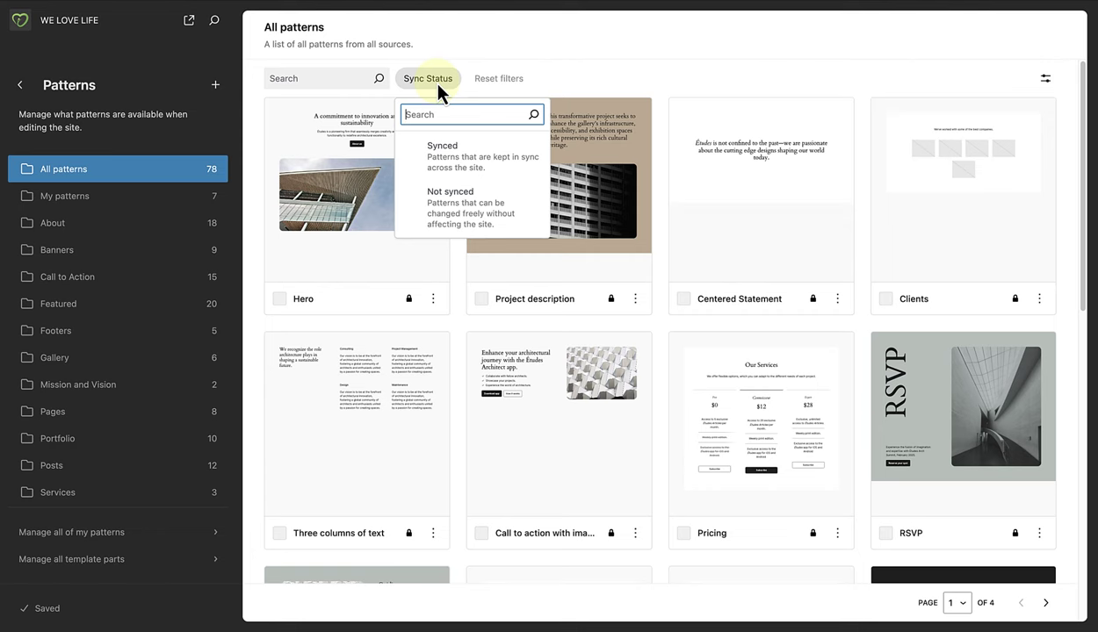
{"action": "left_click", "coordinate": [575, 88]}
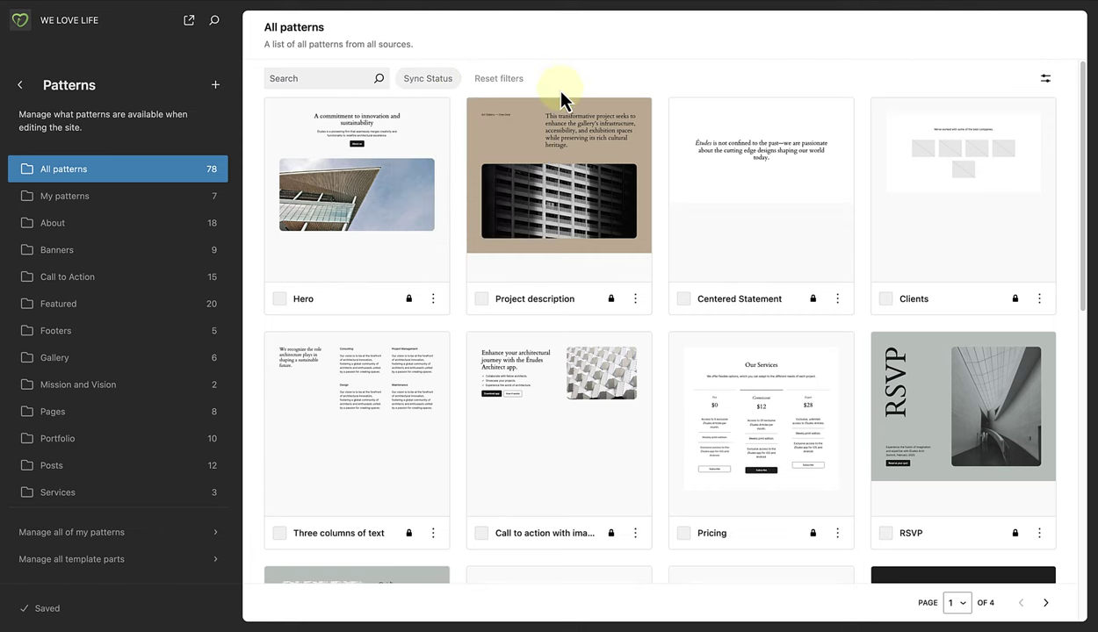
{"action": "left_click", "coordinate": [105, 279]}
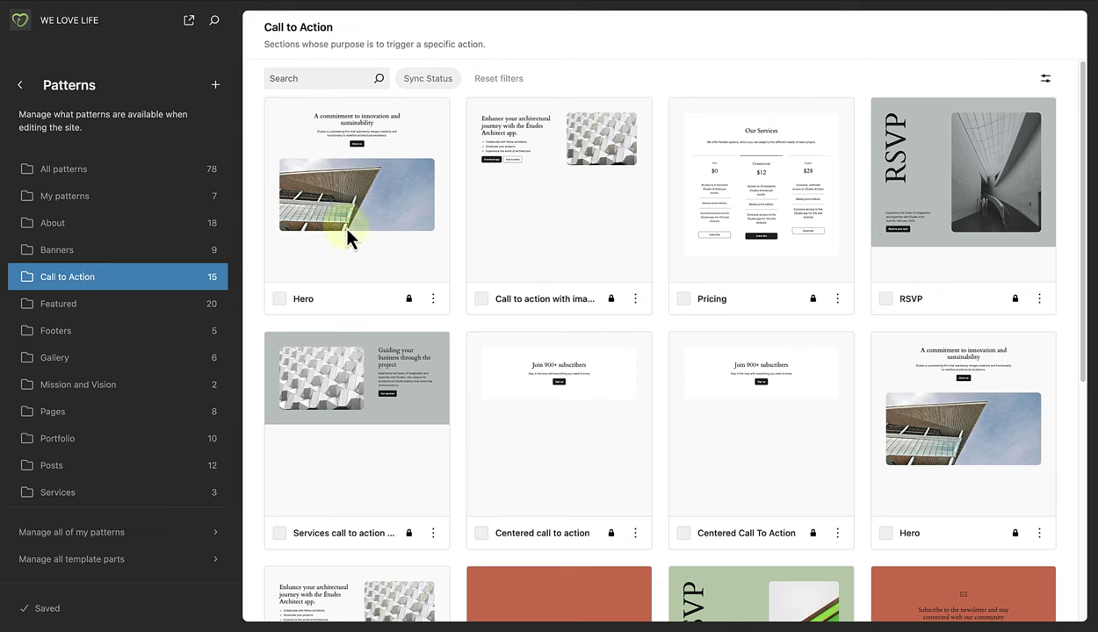
- Inspect the Hero pattern's actions, then open the Mission and Vision category and check its actions
{"action": "left_click", "coordinate": [433, 299]}
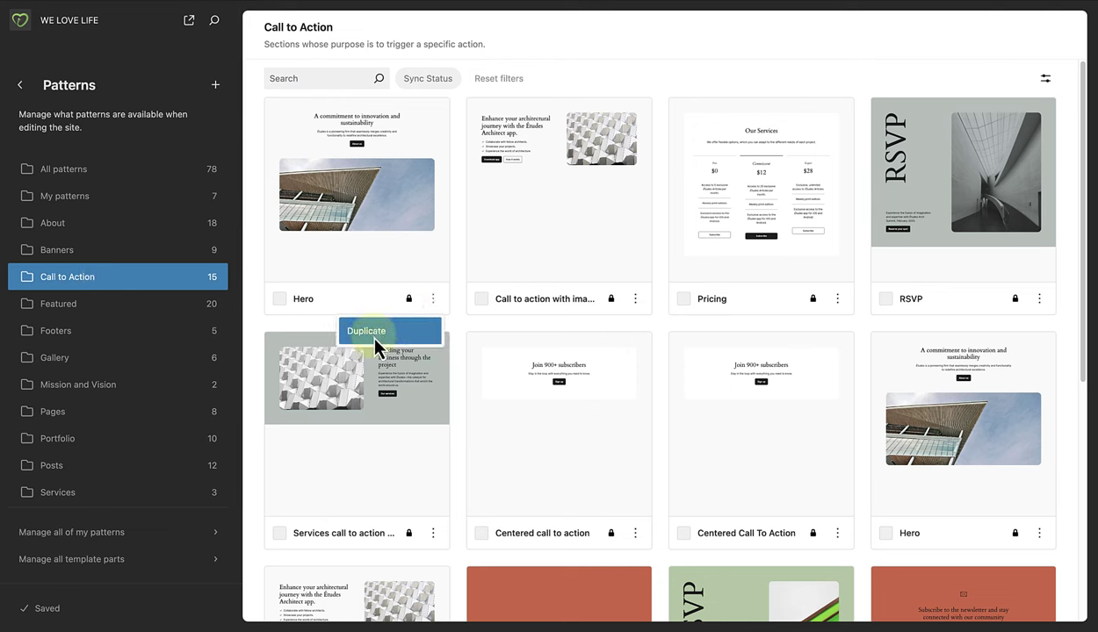
{"action": "key", "text": "Escape"}
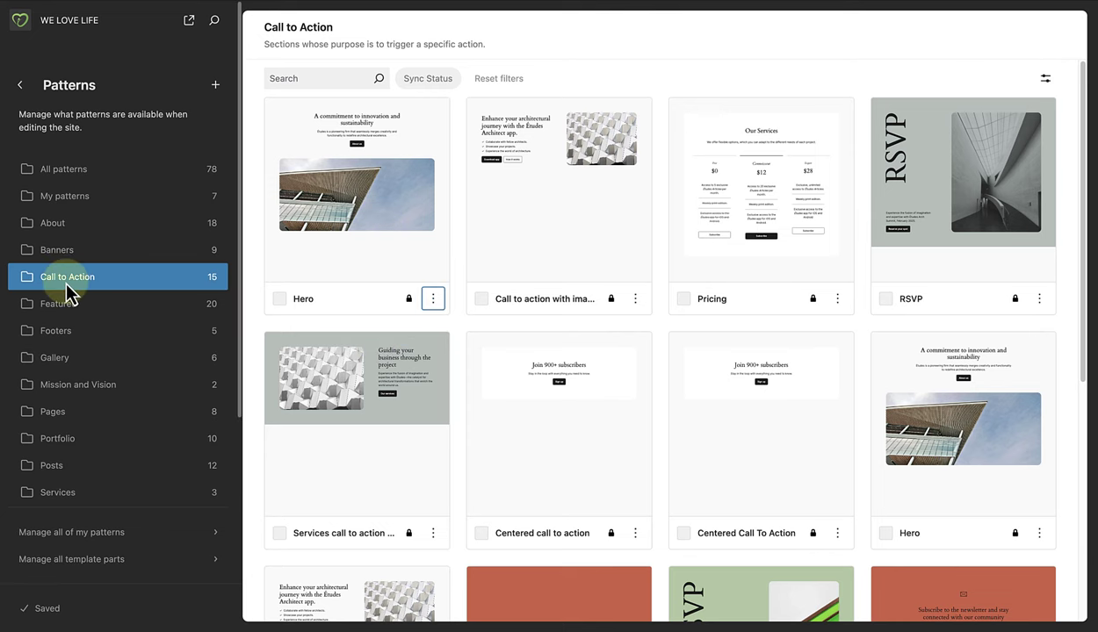
{"action": "left_click", "coordinate": [63, 390]}
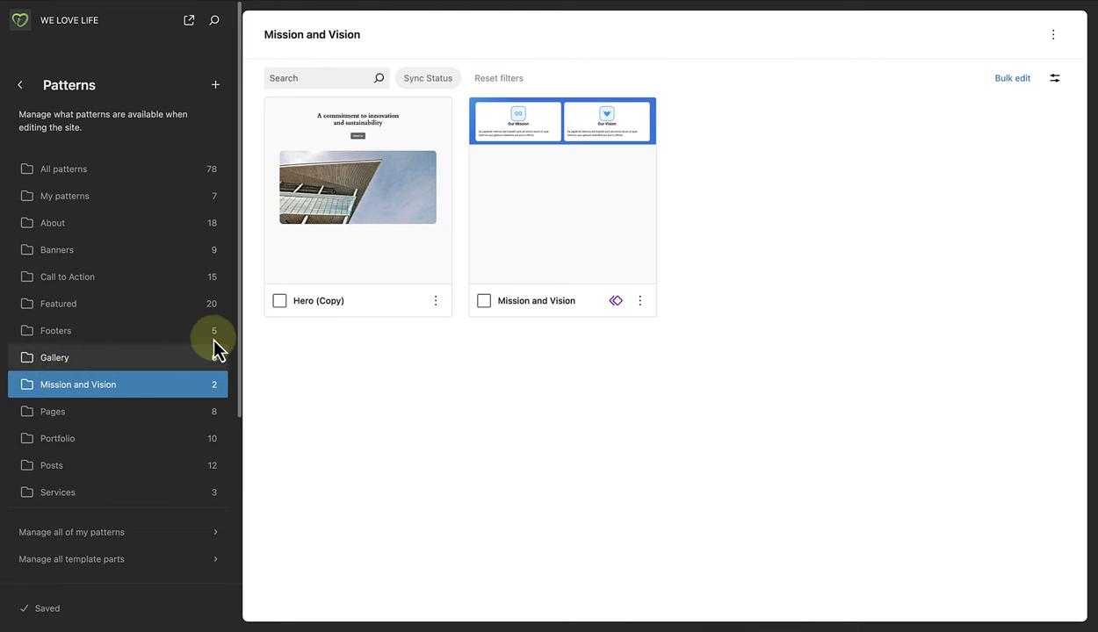
{"action": "left_click", "coordinate": [1052, 36]}
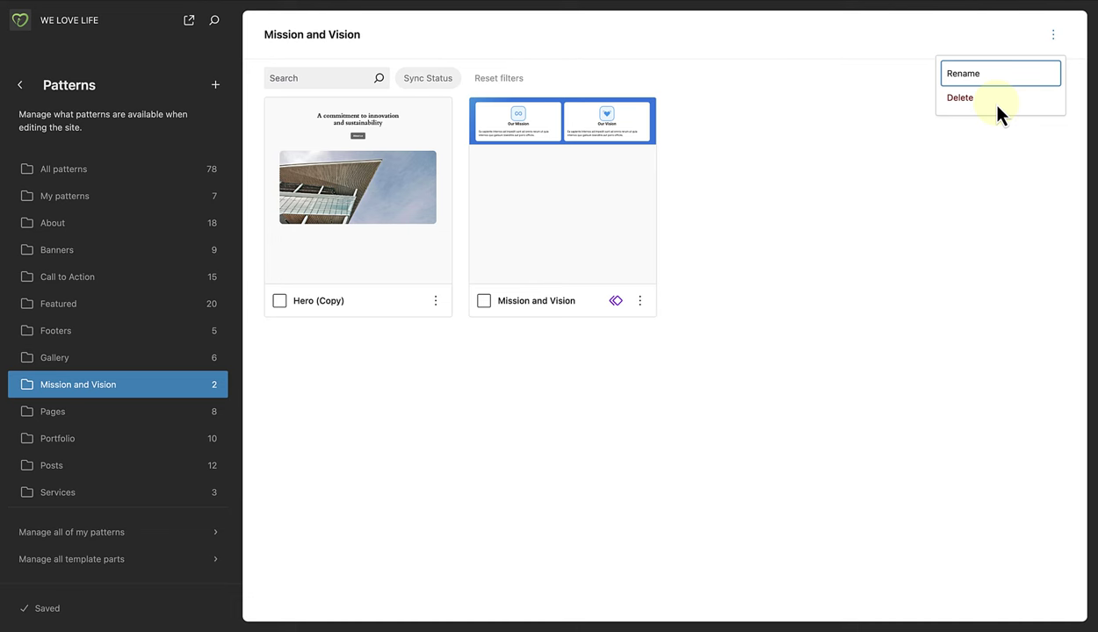
{"action": "left_click", "coordinate": [986, 40]}
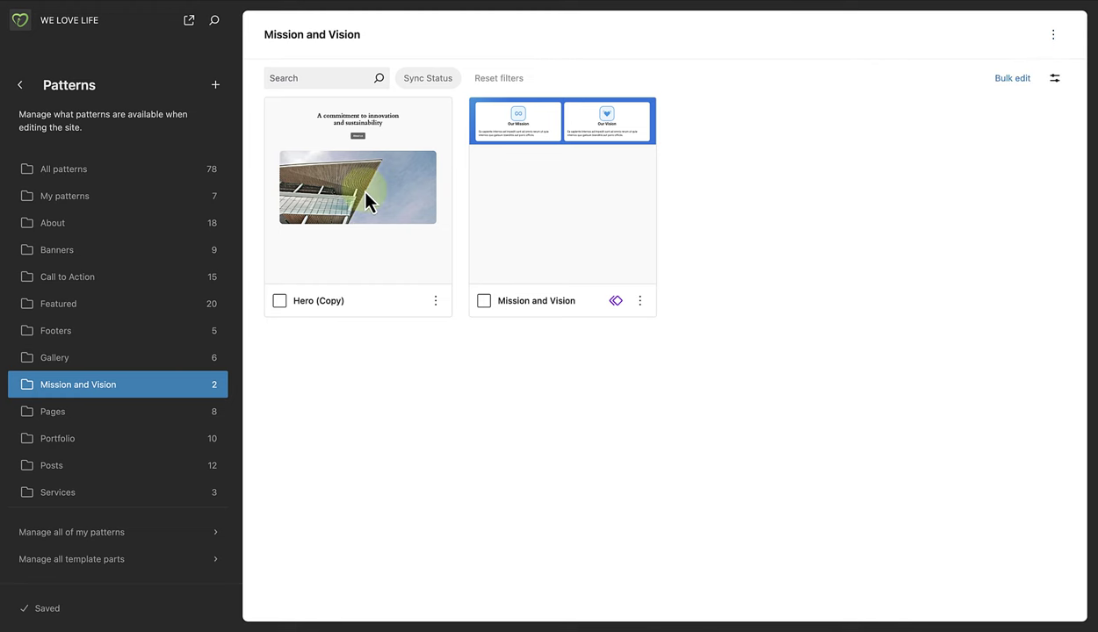
- View the Header template parts and their view options, then open 'Manage all template parts'
{"action": "scroll", "coordinate": [171, 282], "scroll_direction": "down", "scroll_amount": 5}
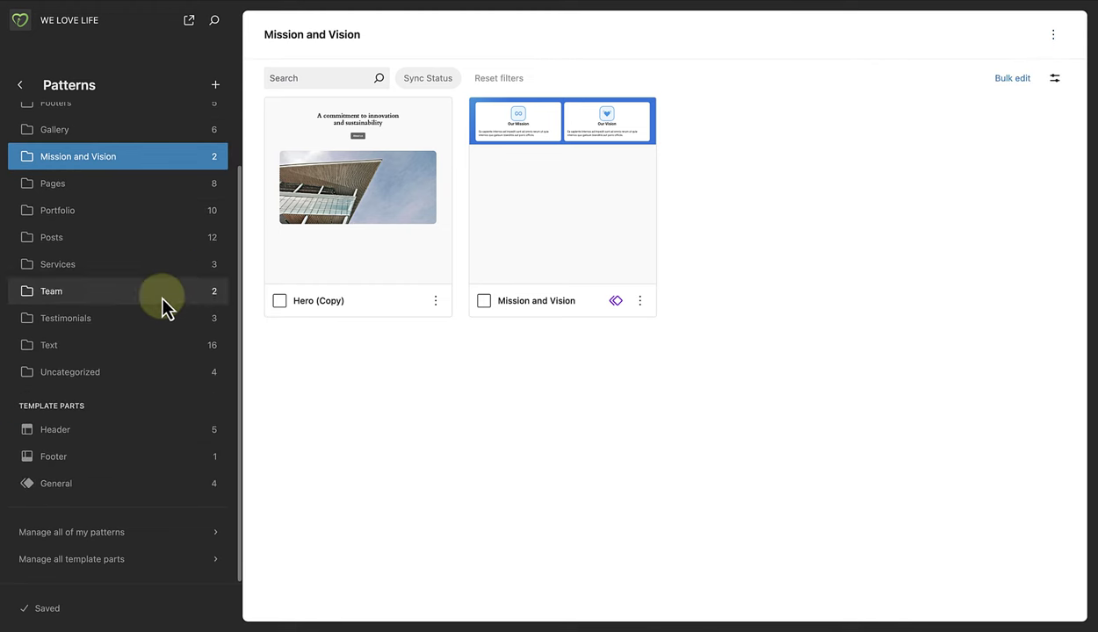
{"action": "left_click", "coordinate": [100, 432]}
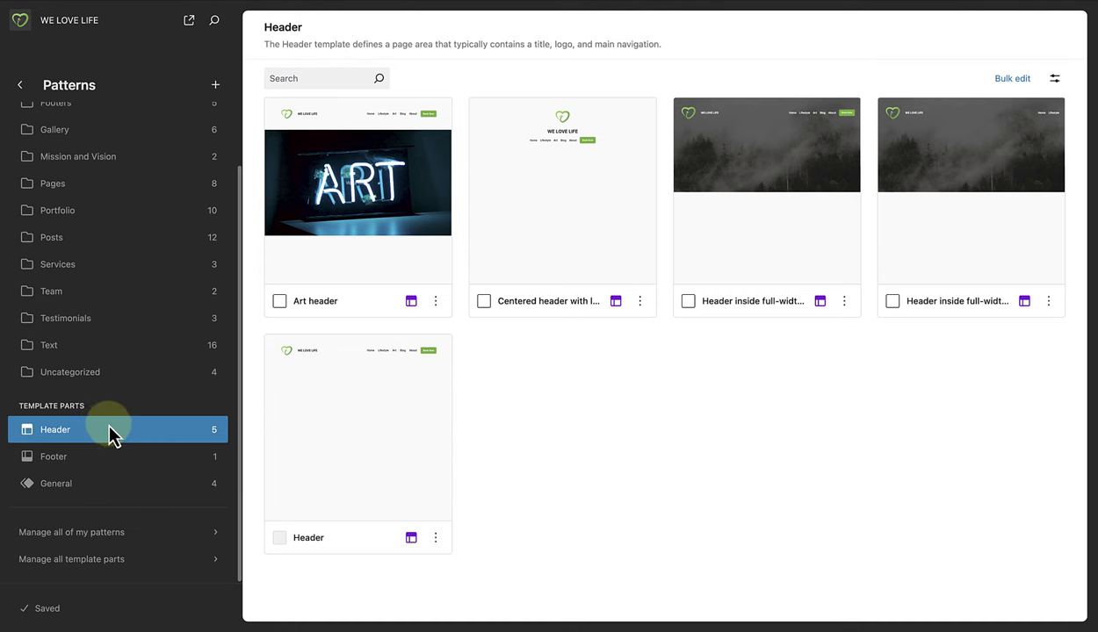
{"action": "left_click", "coordinate": [1054, 80]}
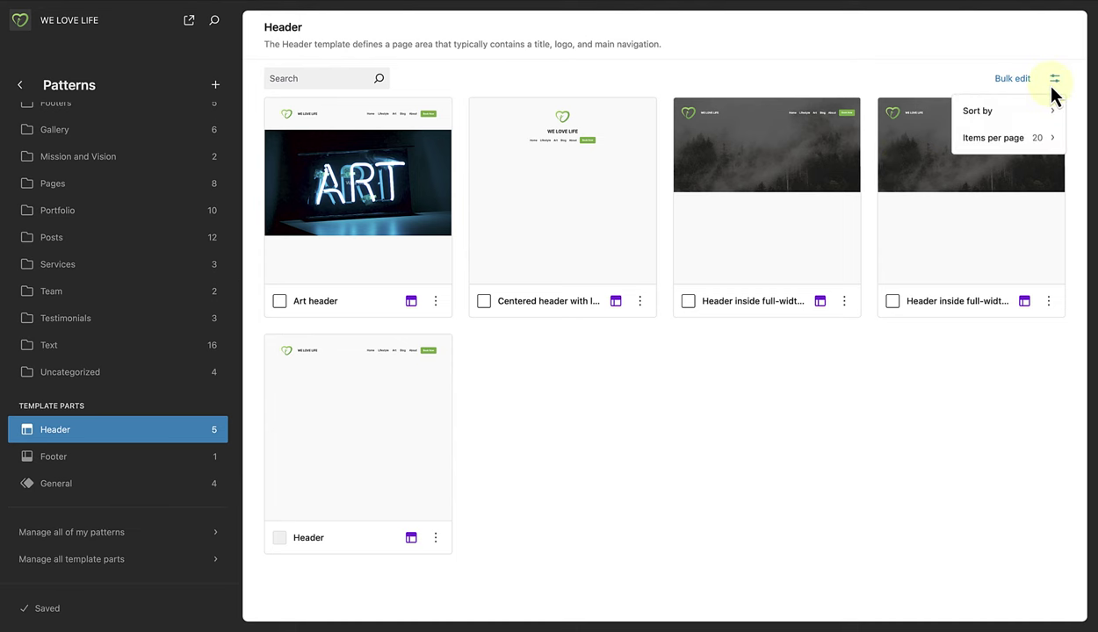
{"action": "left_click", "coordinate": [78, 563]}
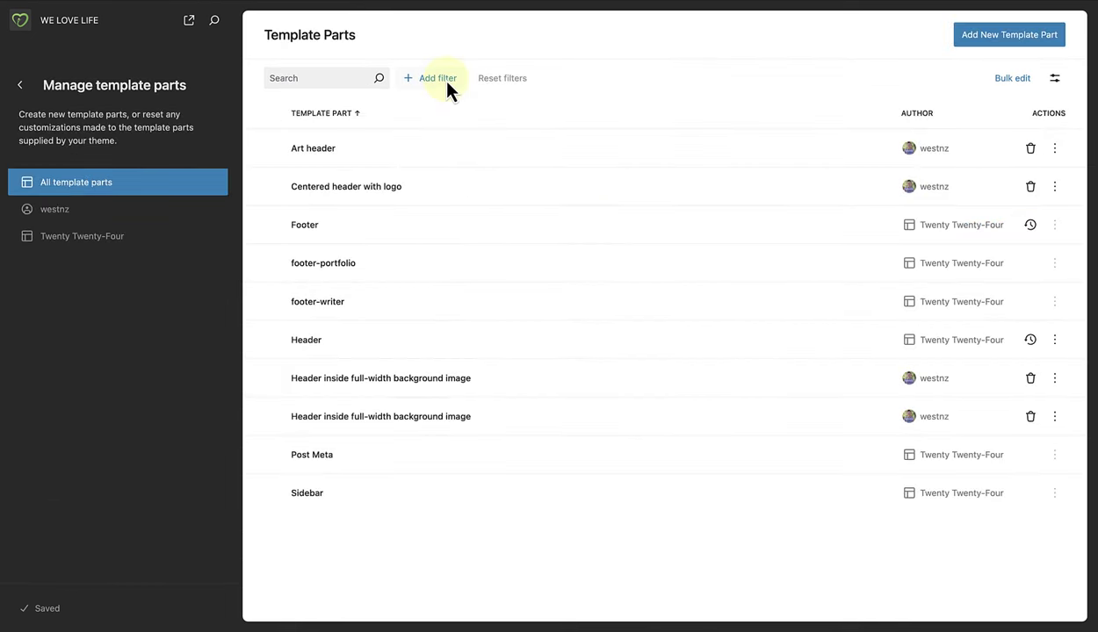
- Switch the Template Parts list to the Grid layout in view options
{"action": "left_click", "coordinate": [1055, 79]}
{"action": "mouse_move", "coordinate": [1019, 111]}
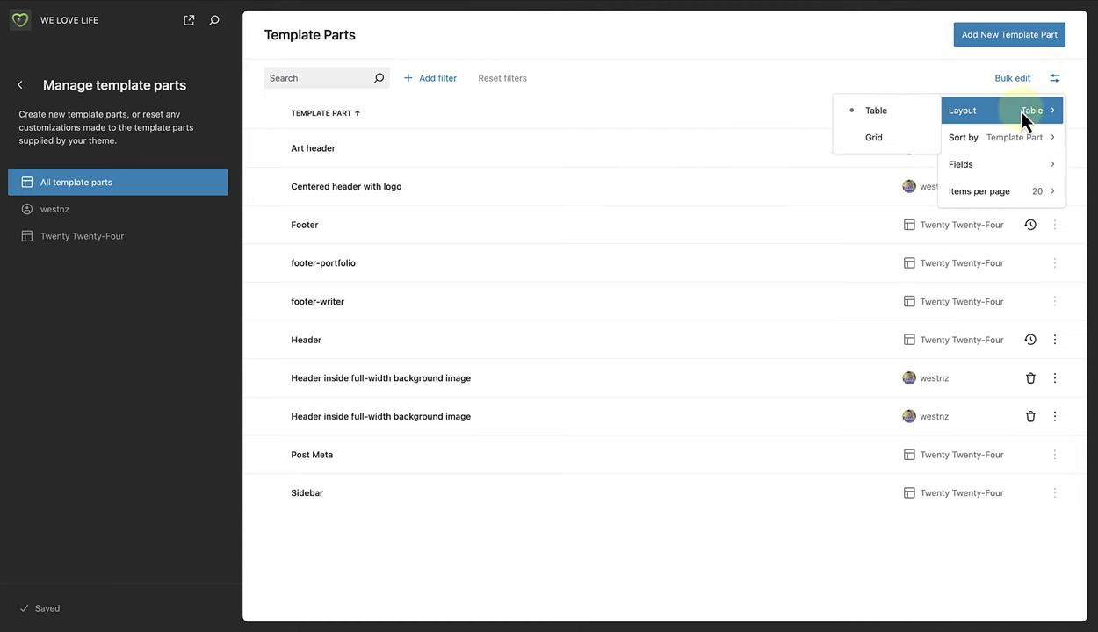
{"action": "left_click", "coordinate": [885, 146]}
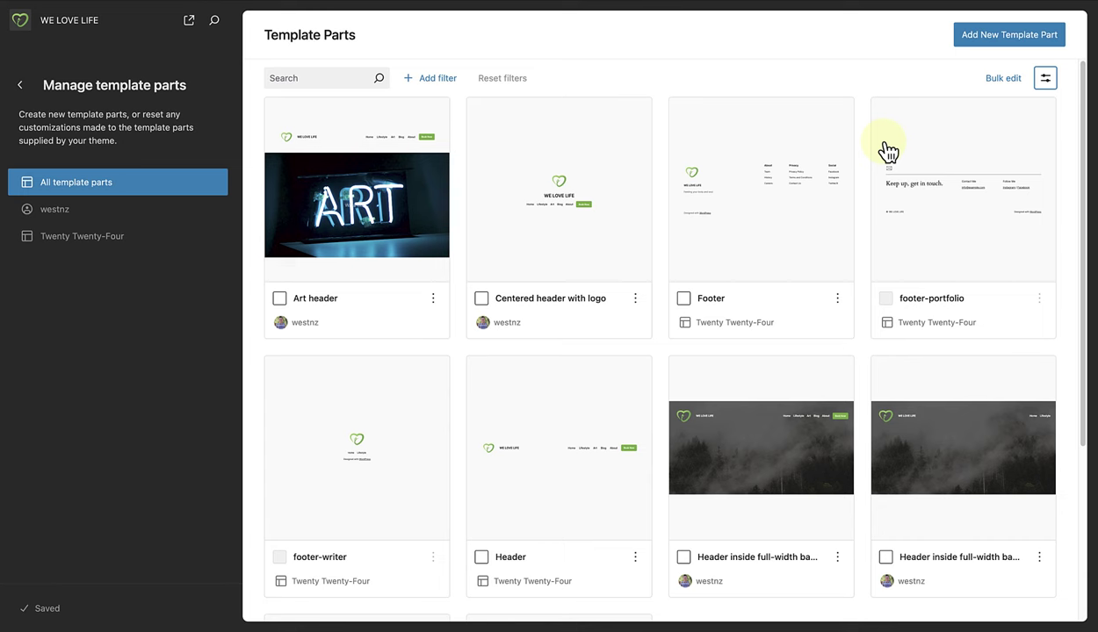
- Go from the patterns view back through Design to the full Templates list
{"action": "left_click", "coordinate": [19, 84]}
{"action": "left_click", "coordinate": [20, 86]}
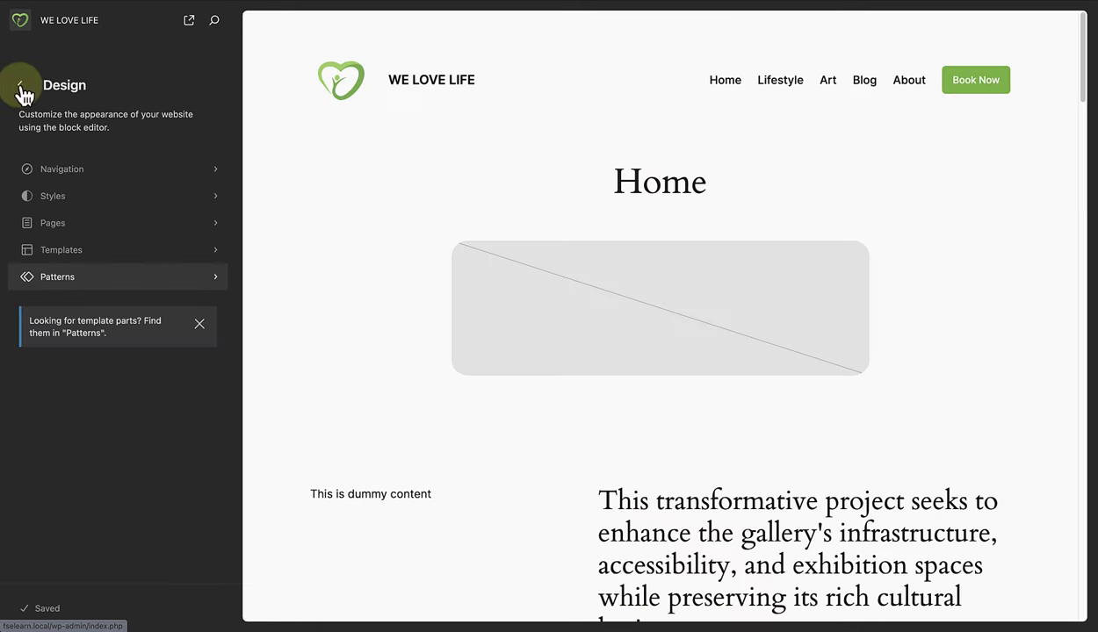
{"action": "left_click", "coordinate": [52, 248]}
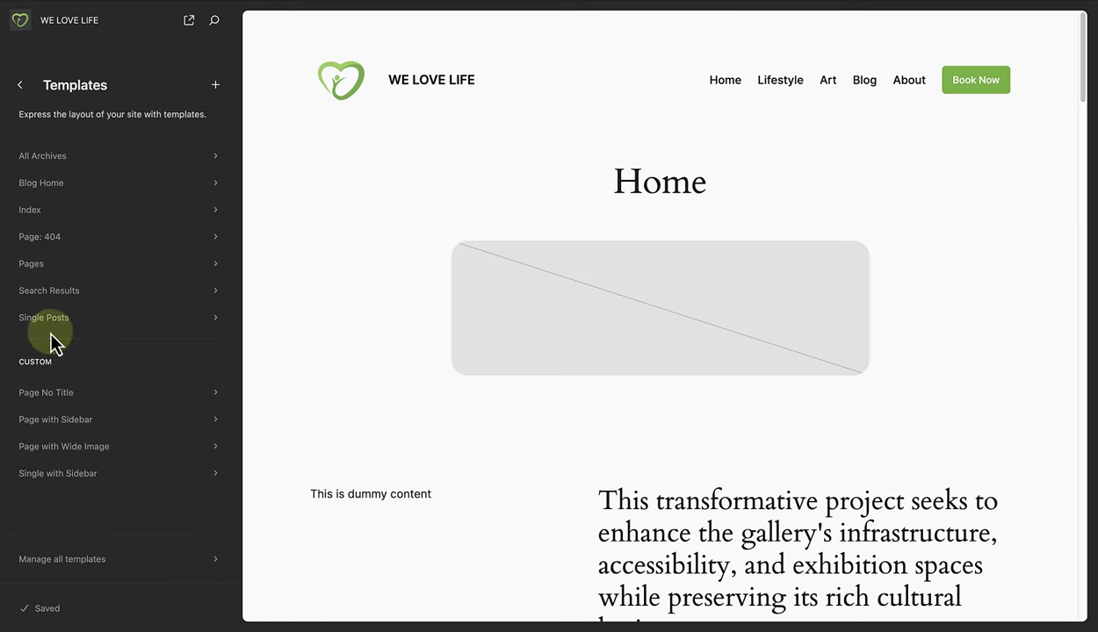
{"action": "left_click", "coordinate": [79, 560]}
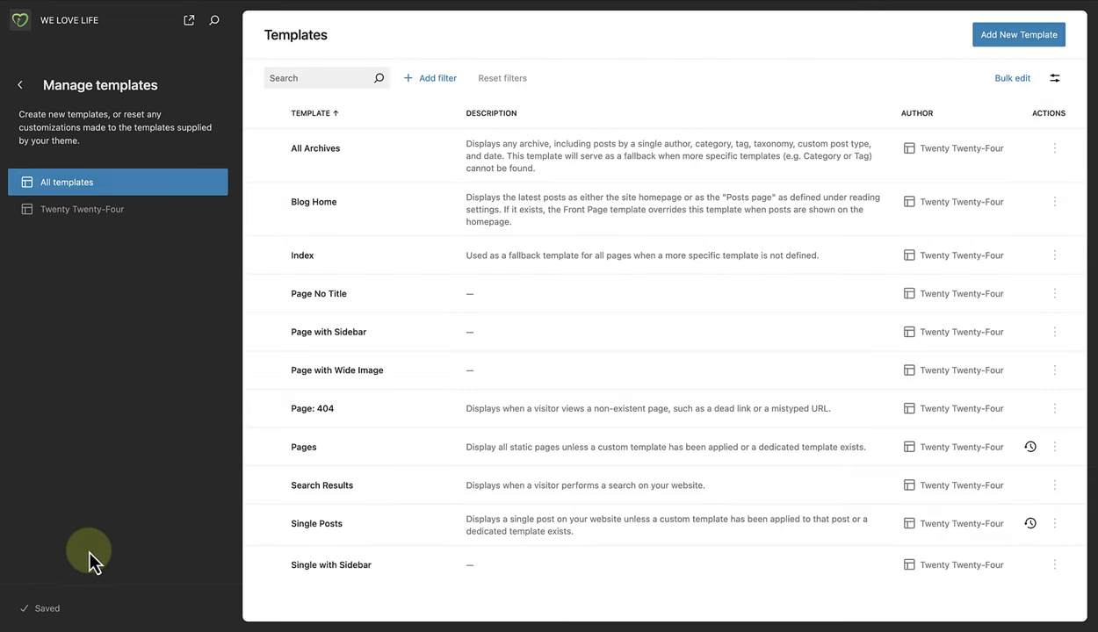
- Switch the Templates list to the Grid layout of previews
{"action": "left_click", "coordinate": [1054, 81]}
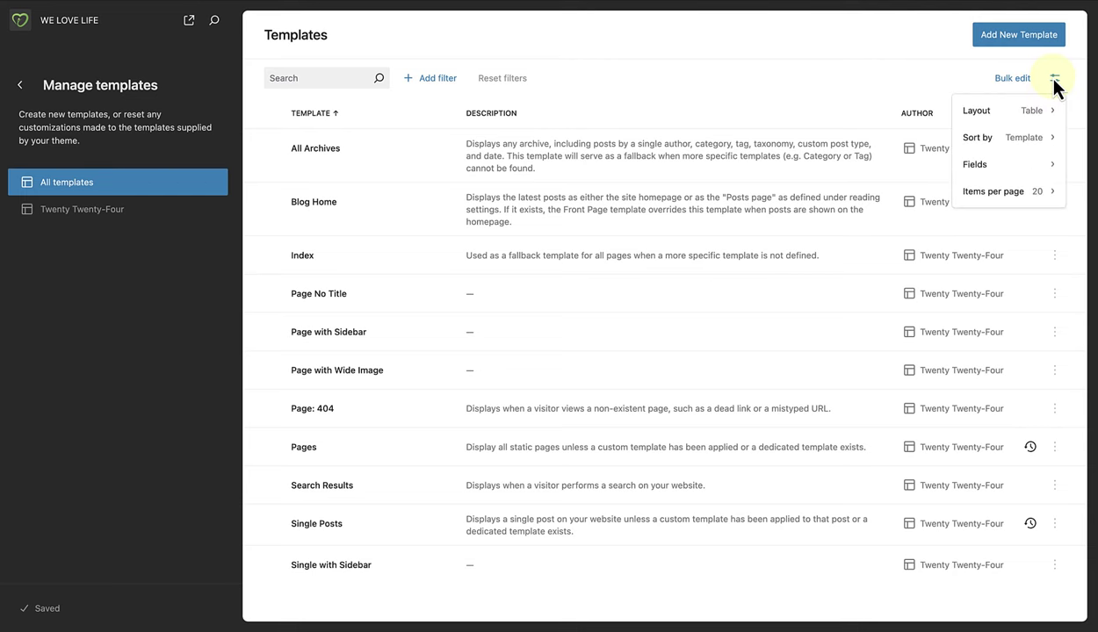
{"action": "mouse_move", "coordinate": [1059, 111]}
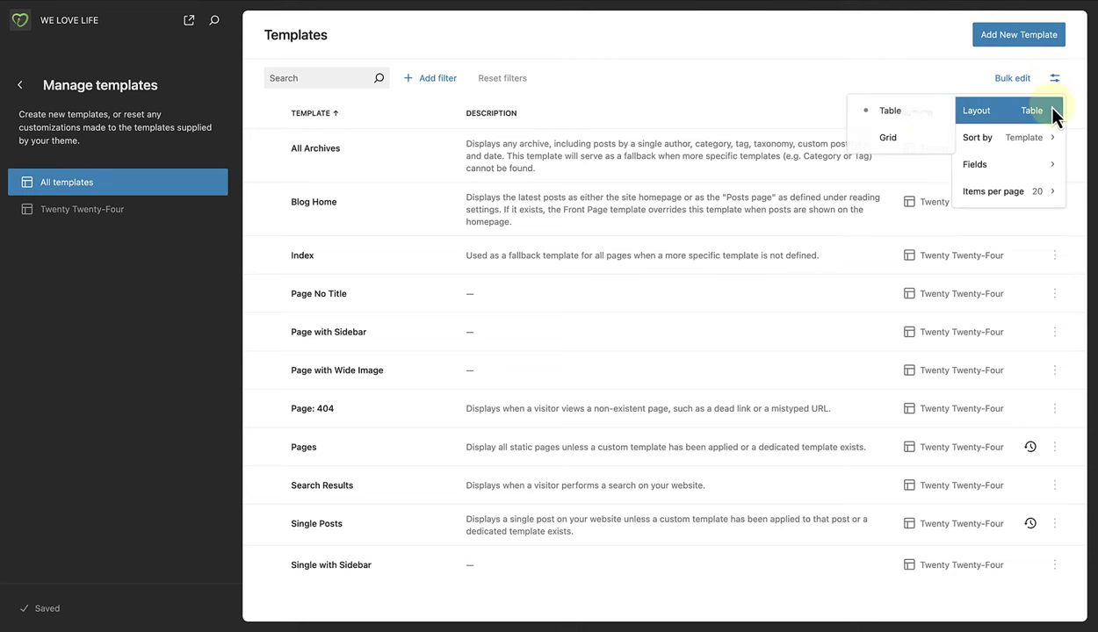
{"action": "left_click", "coordinate": [903, 148]}
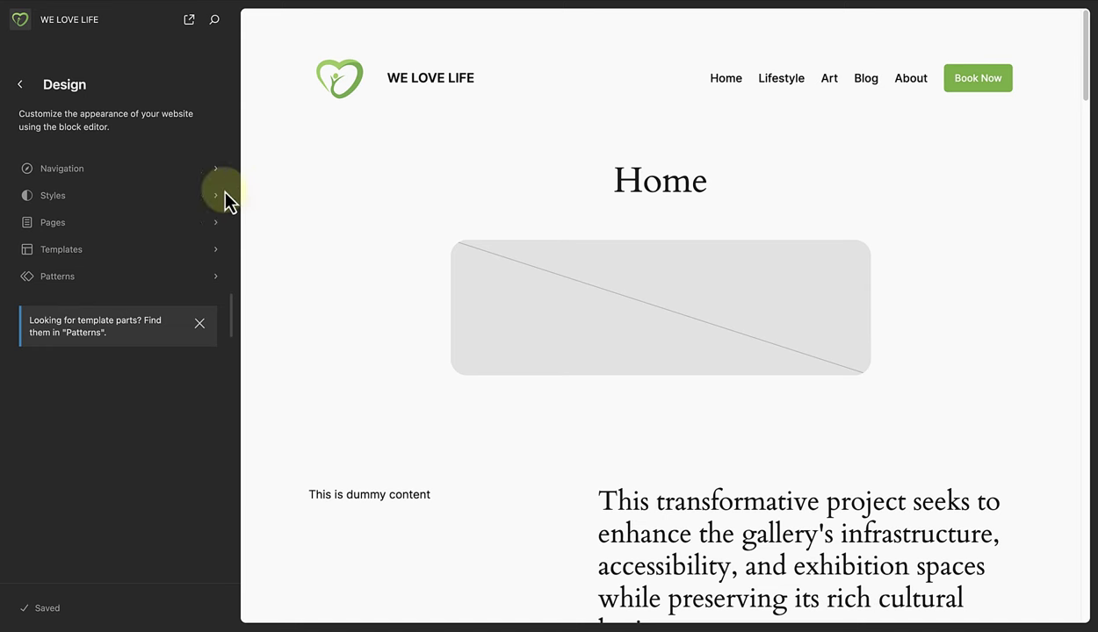
- Open the global Styles in the full site editor and show the style revisions history
{"action": "left_click", "coordinate": [142, 195]}
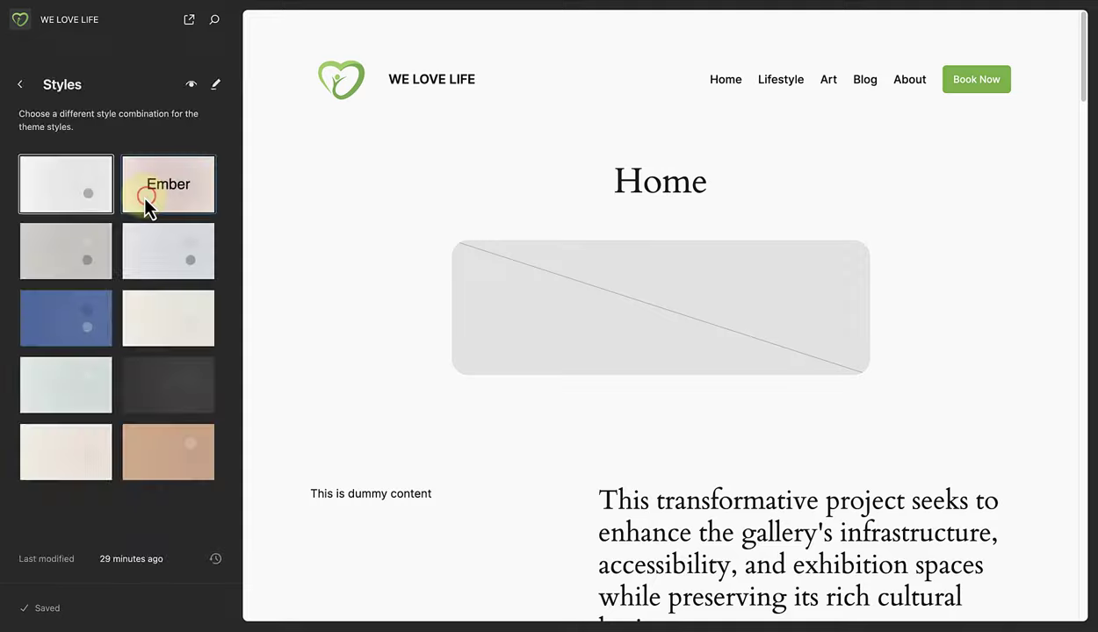
{"action": "left_click", "coordinate": [215, 85]}
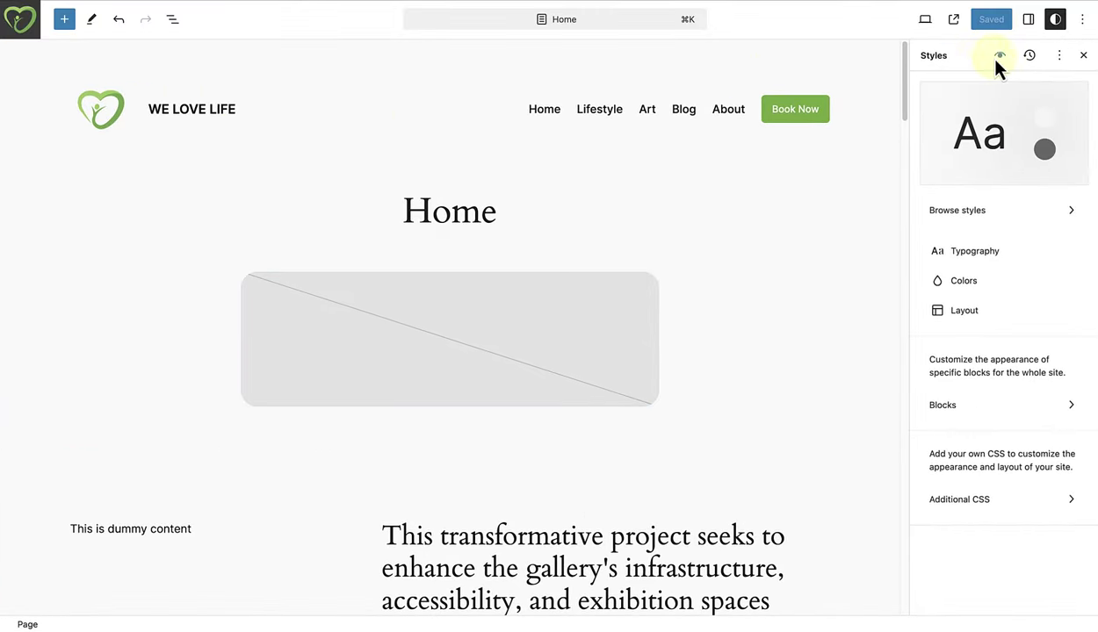
{"action": "left_click", "coordinate": [1033, 56]}
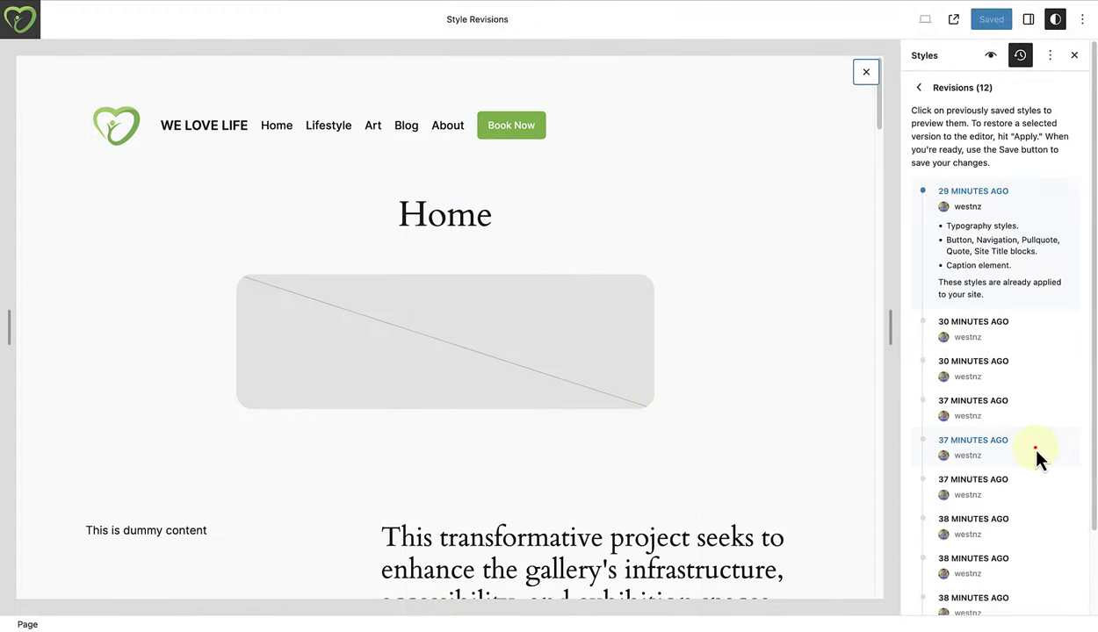
- Preview the 37-minutes-ago and another earlier style revision, including in the Style Book
{"action": "left_click", "coordinate": [1037, 446]}
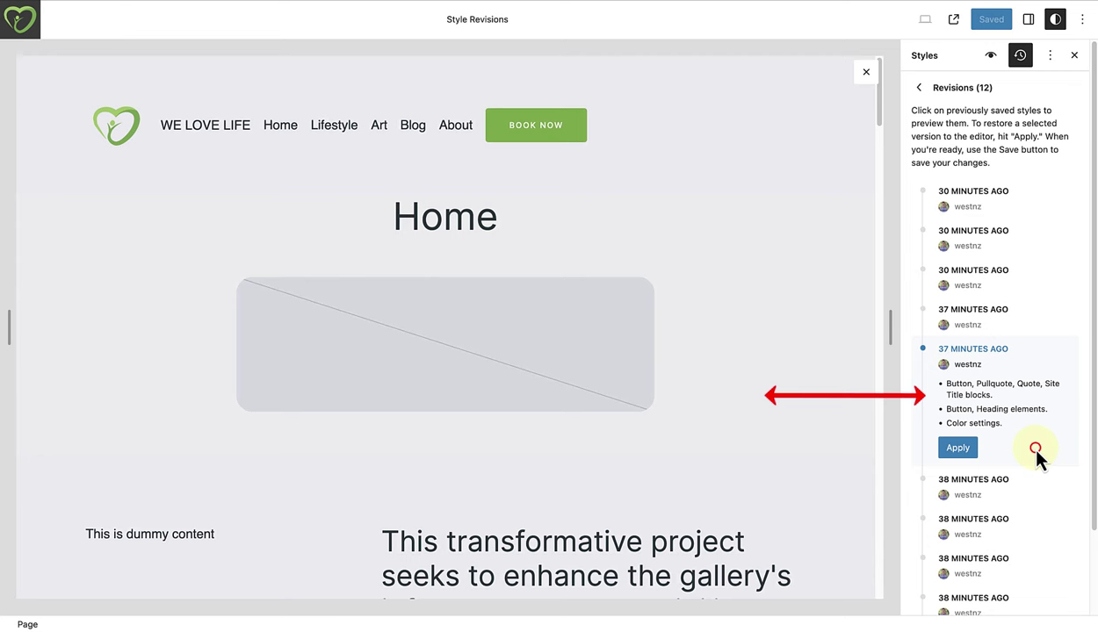
{"action": "left_click", "coordinate": [1037, 450]}
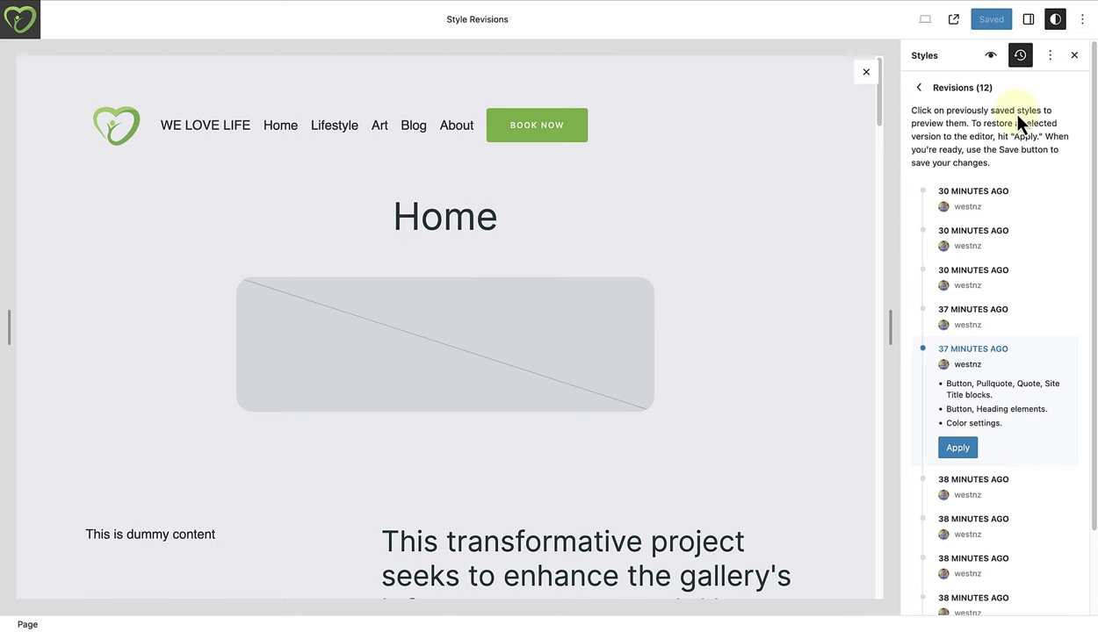
{"action": "left_click", "coordinate": [990, 57]}
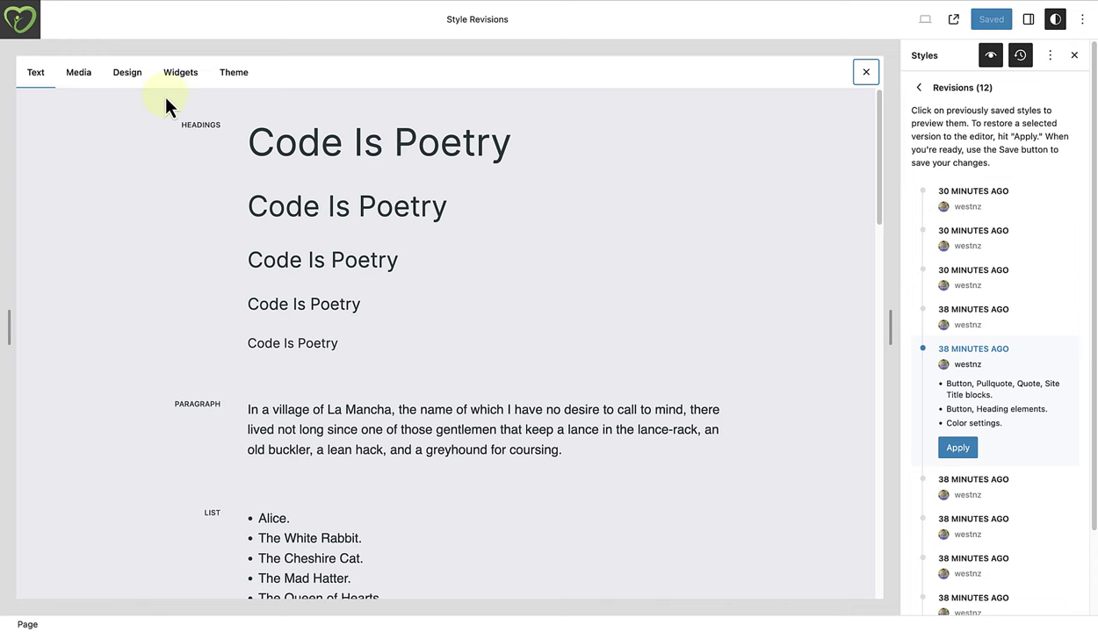
{"action": "left_click", "coordinate": [130, 75]}
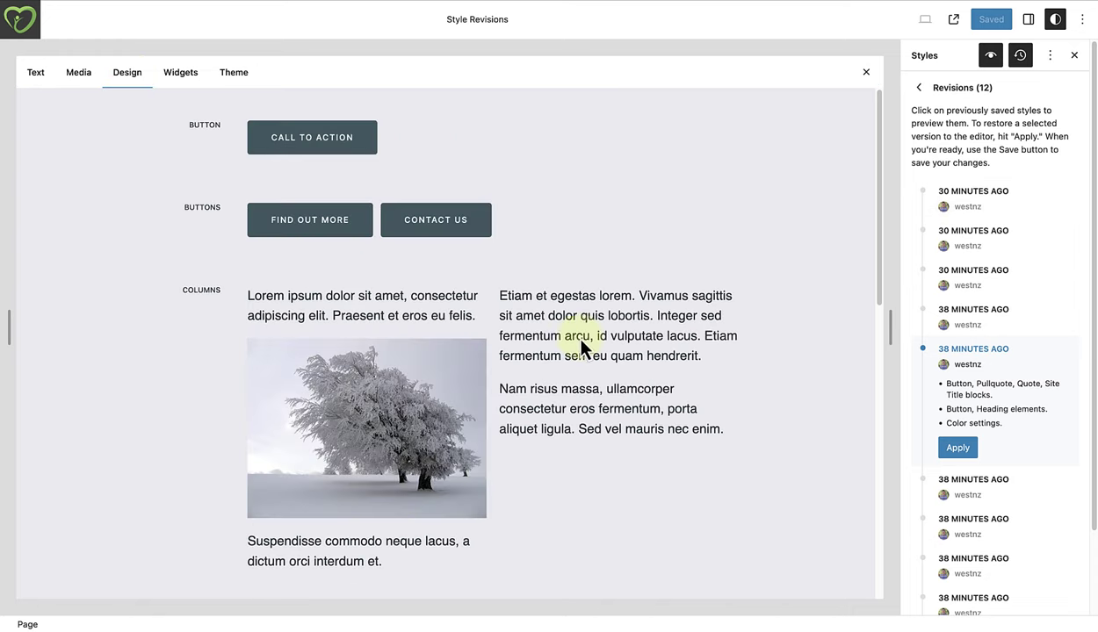
{"action": "left_click", "coordinate": [964, 282]}
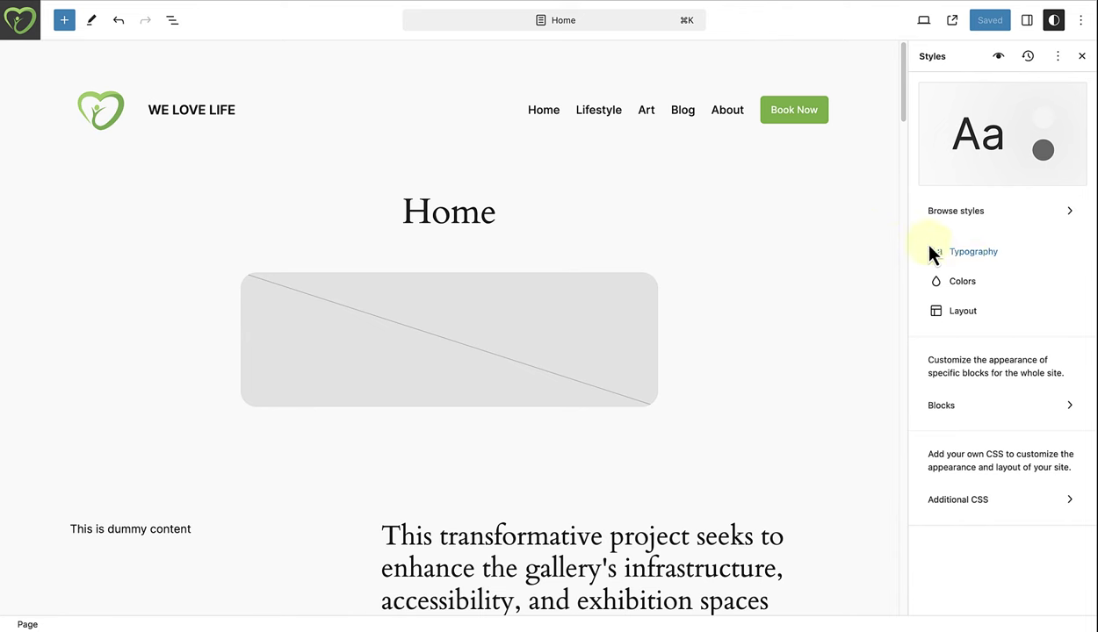
- From Typography, open the font library, inspect Cardo's variants, then view Install Fonts and Upload
{"action": "left_click", "coordinate": [964, 253]}
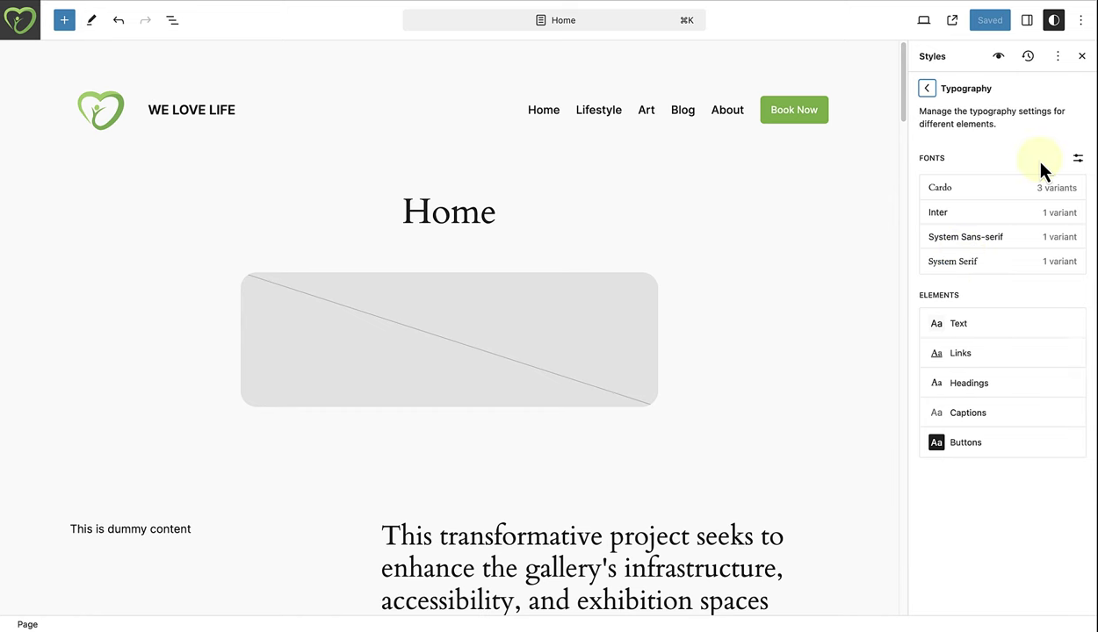
{"action": "left_click", "coordinate": [1074, 162]}
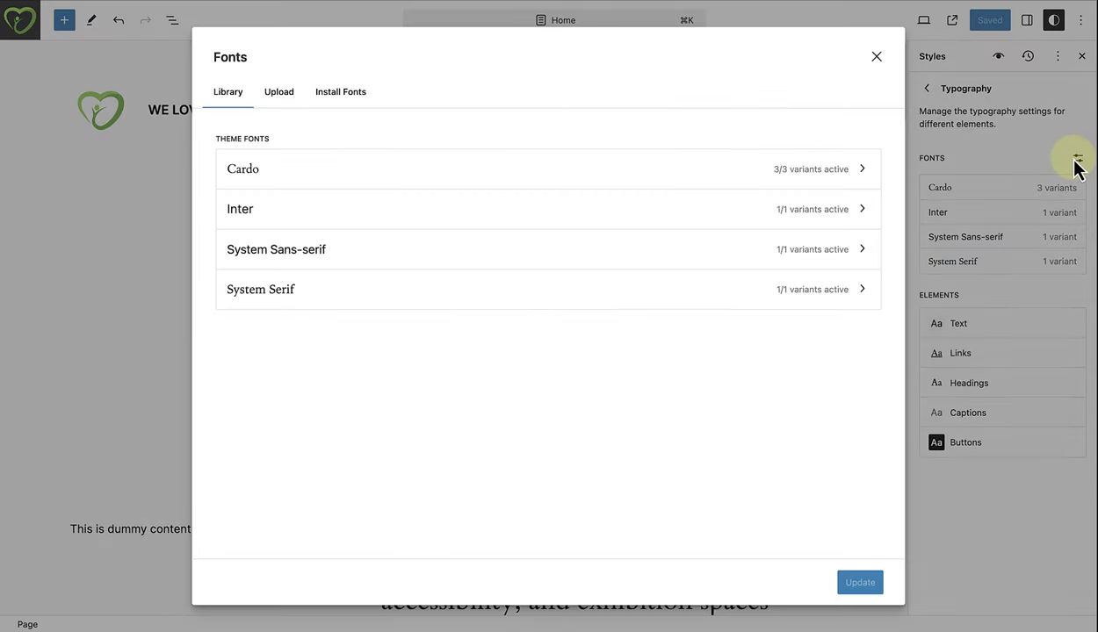
{"action": "left_click", "coordinate": [707, 169]}
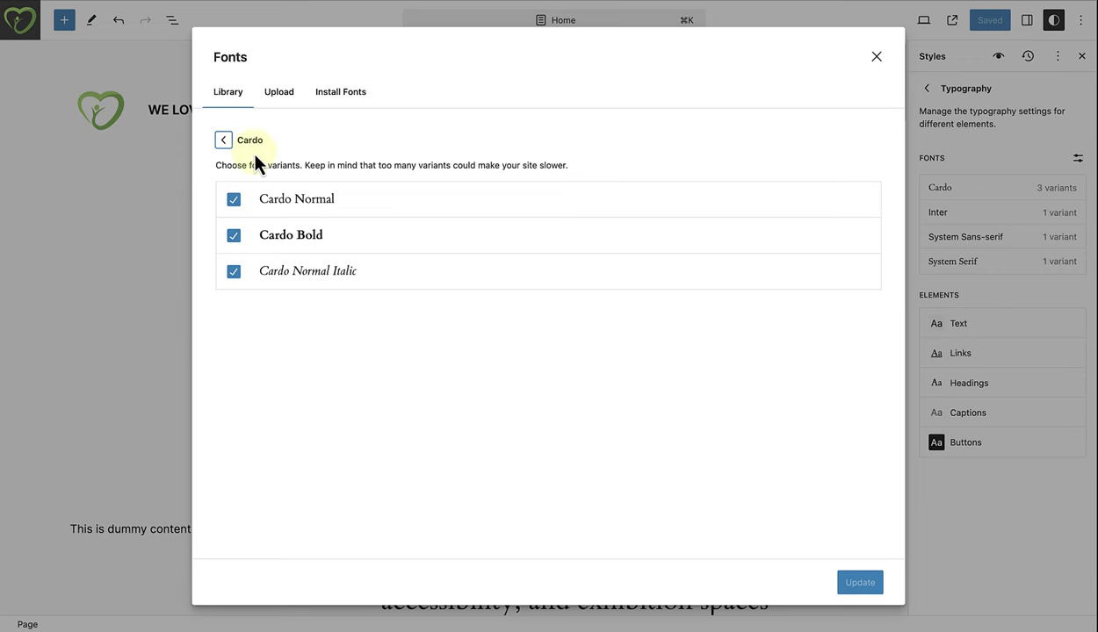
{"action": "left_click", "coordinate": [223, 141]}
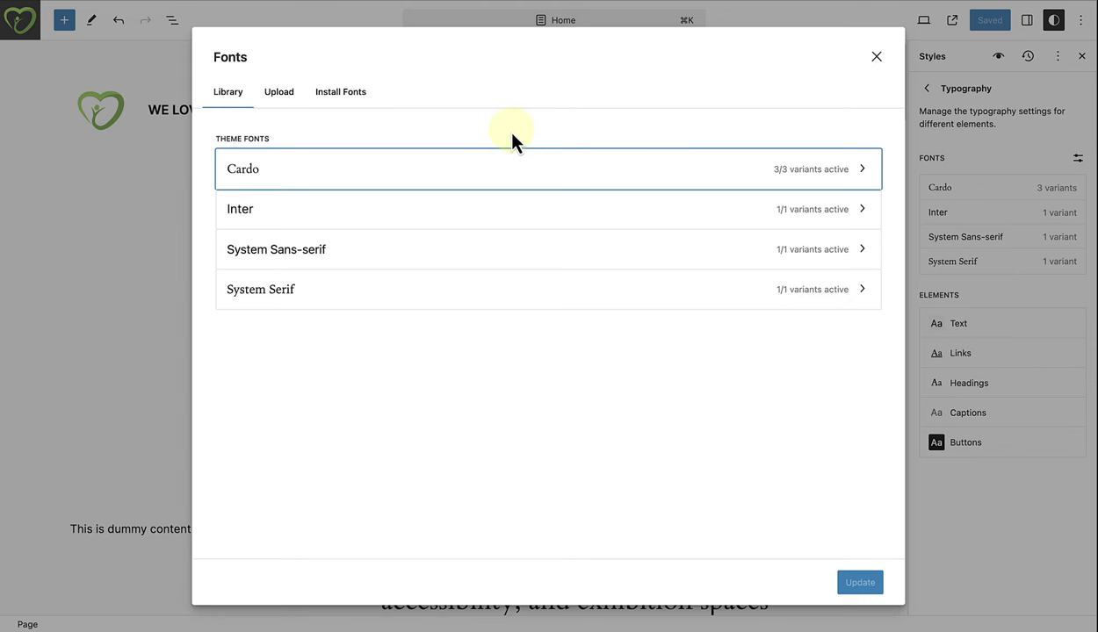
{"action": "left_click", "coordinate": [349, 100]}
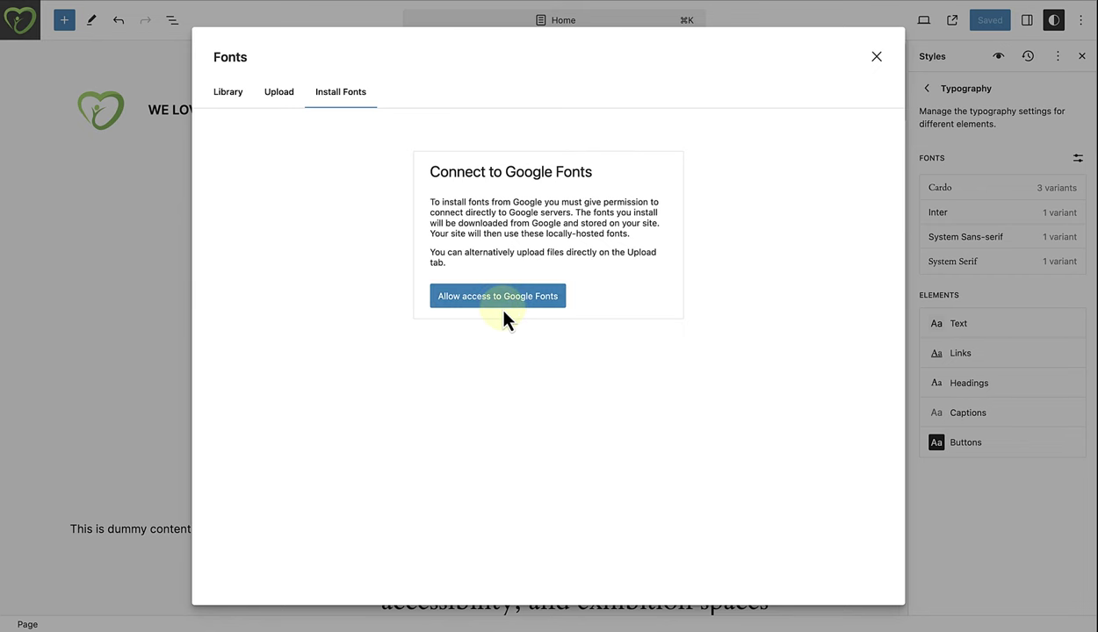
{"action": "left_click", "coordinate": [280, 93]}
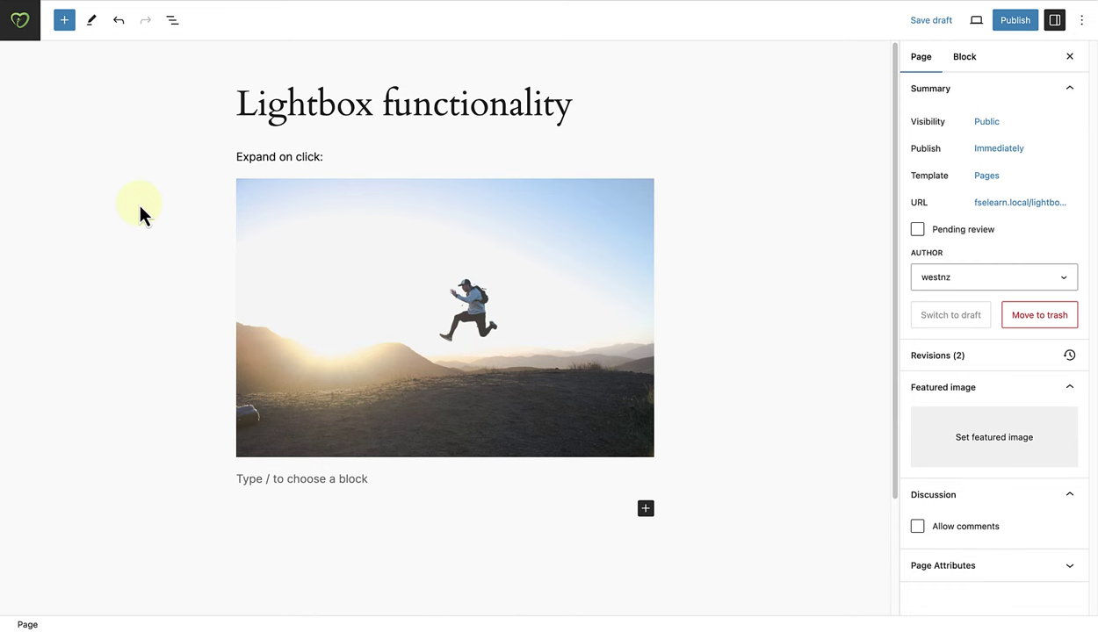
- Set the jumping-hiker image's link option to Expand on click
{"action": "left_click", "coordinate": [238, 215]}
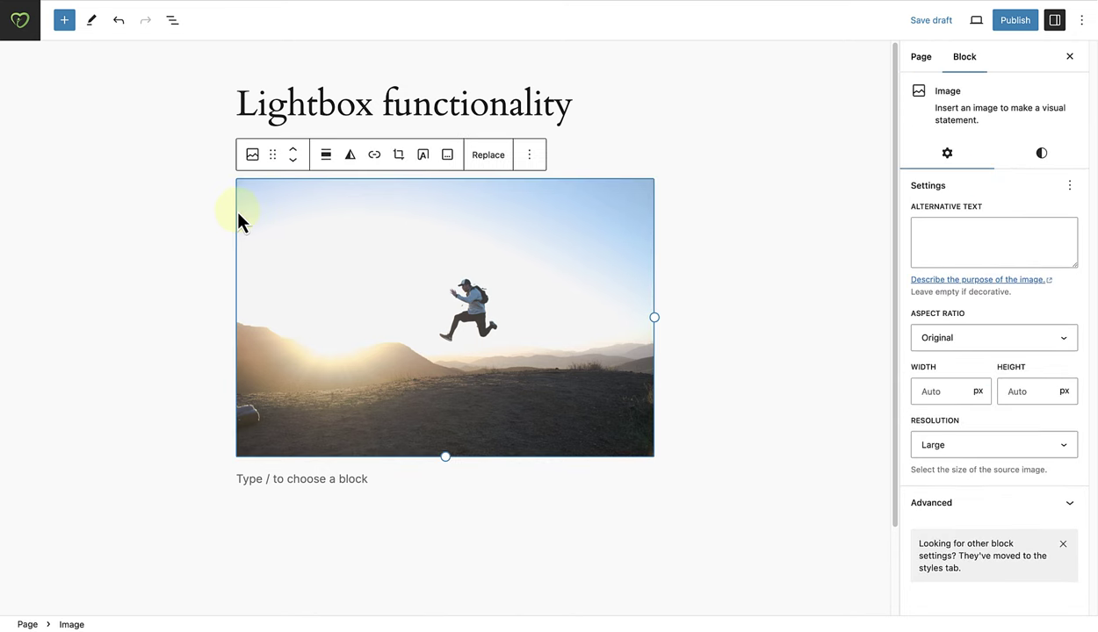
{"action": "left_click", "coordinate": [373, 158]}
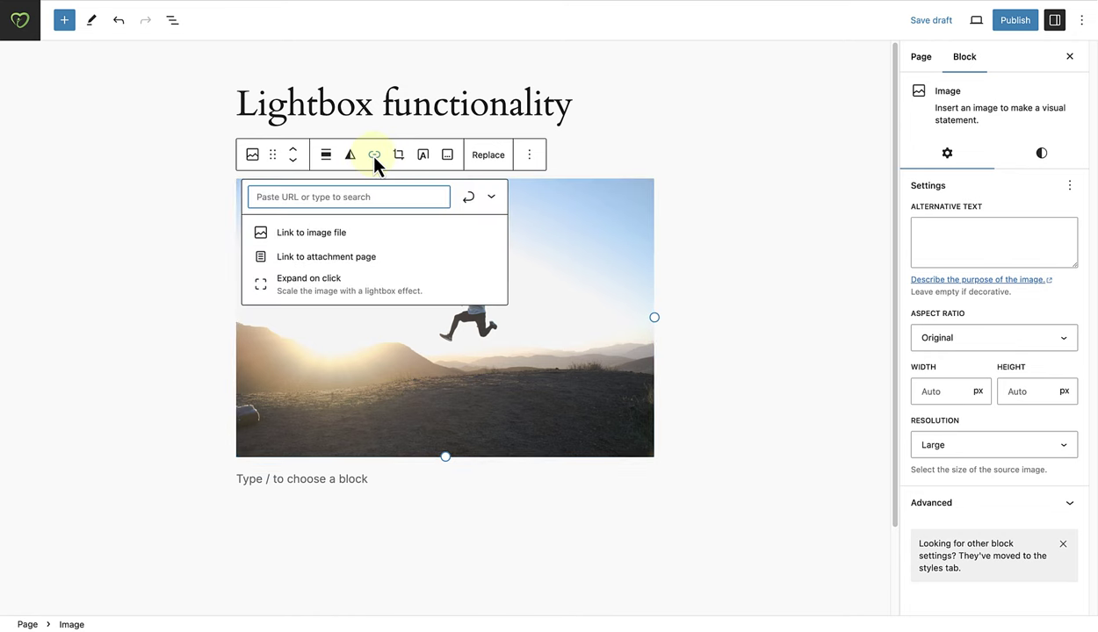
{"action": "left_click", "coordinate": [377, 303]}
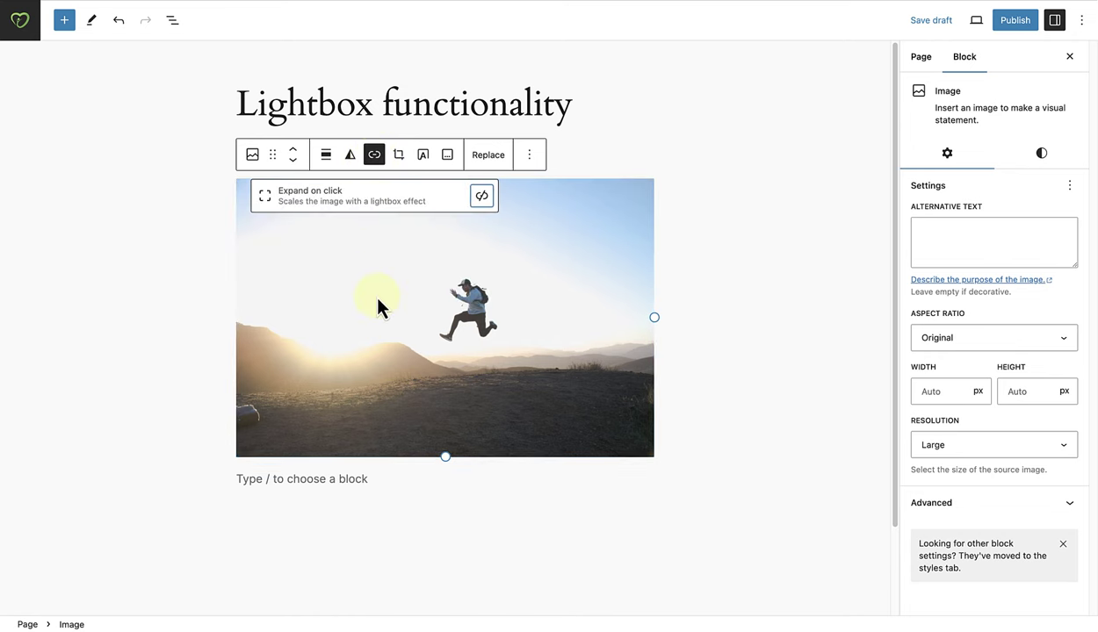